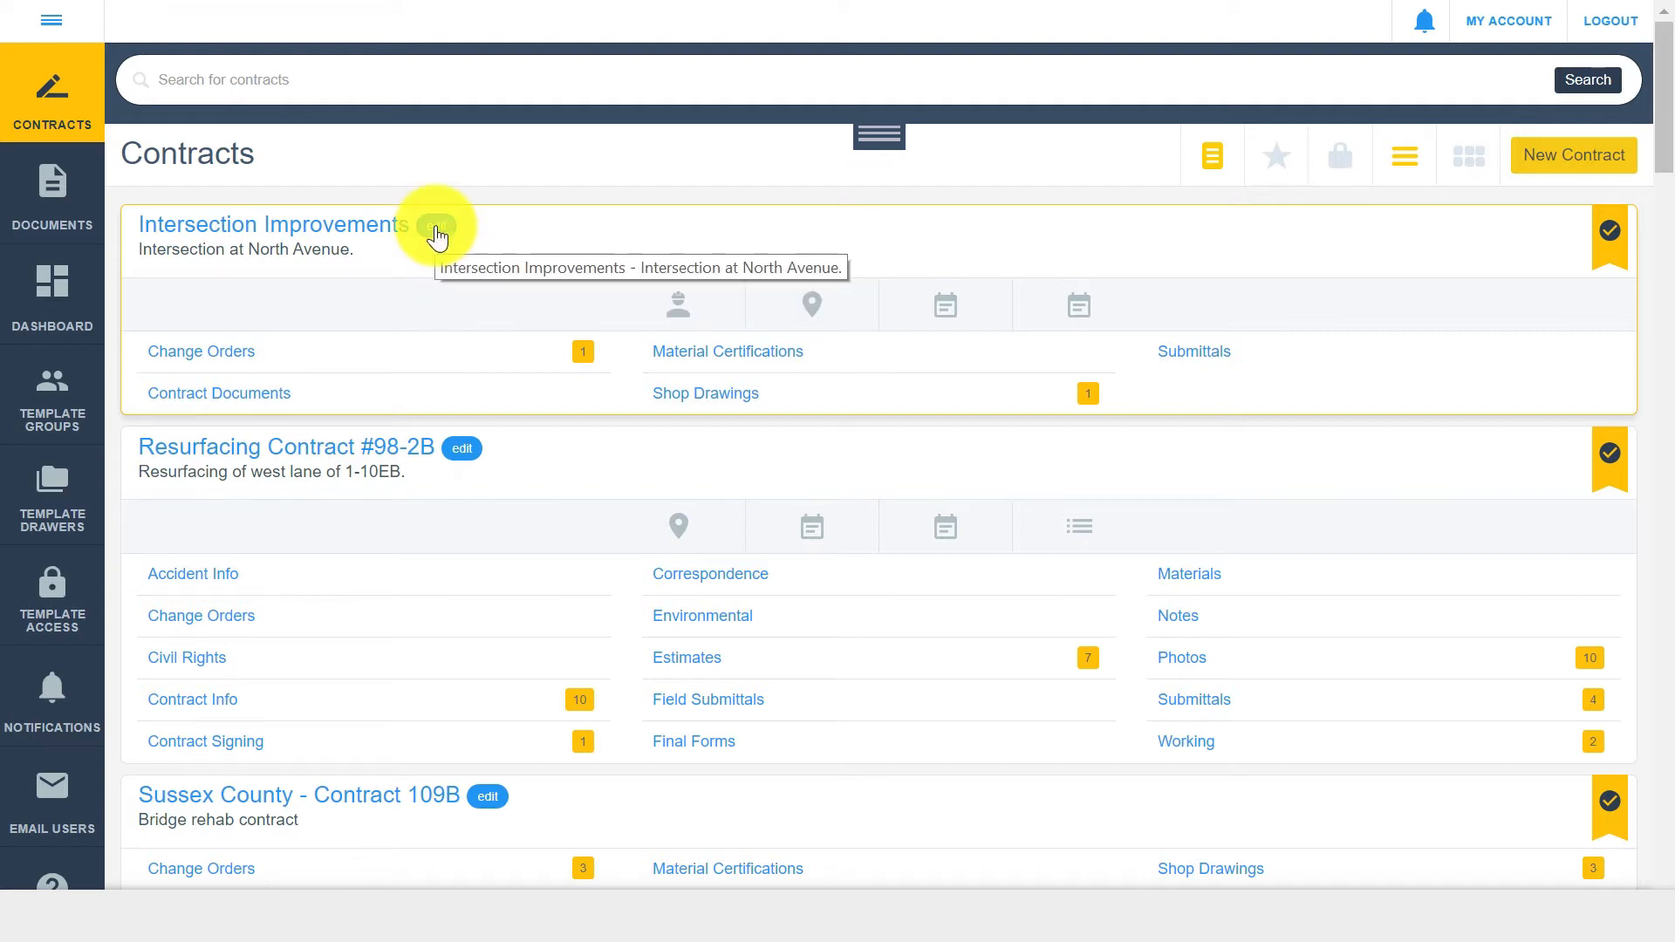
Open the Submittals drawer of the Intersection Improvements contract for editing
click(437, 227)
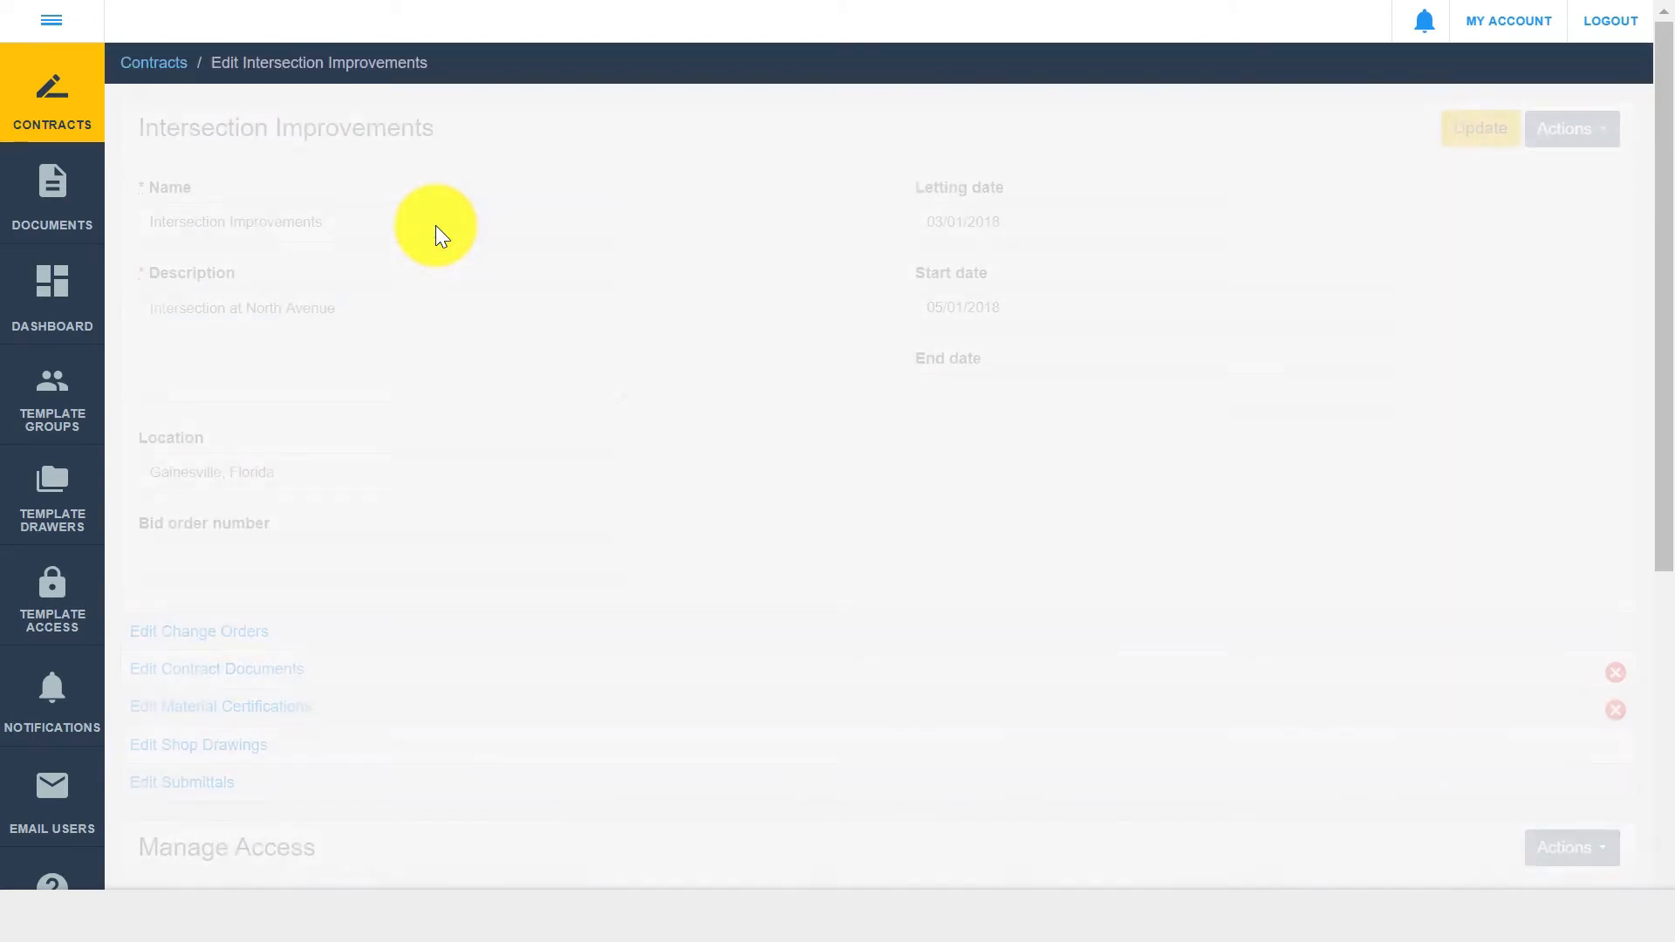
scroll(436, 225, down, 2)
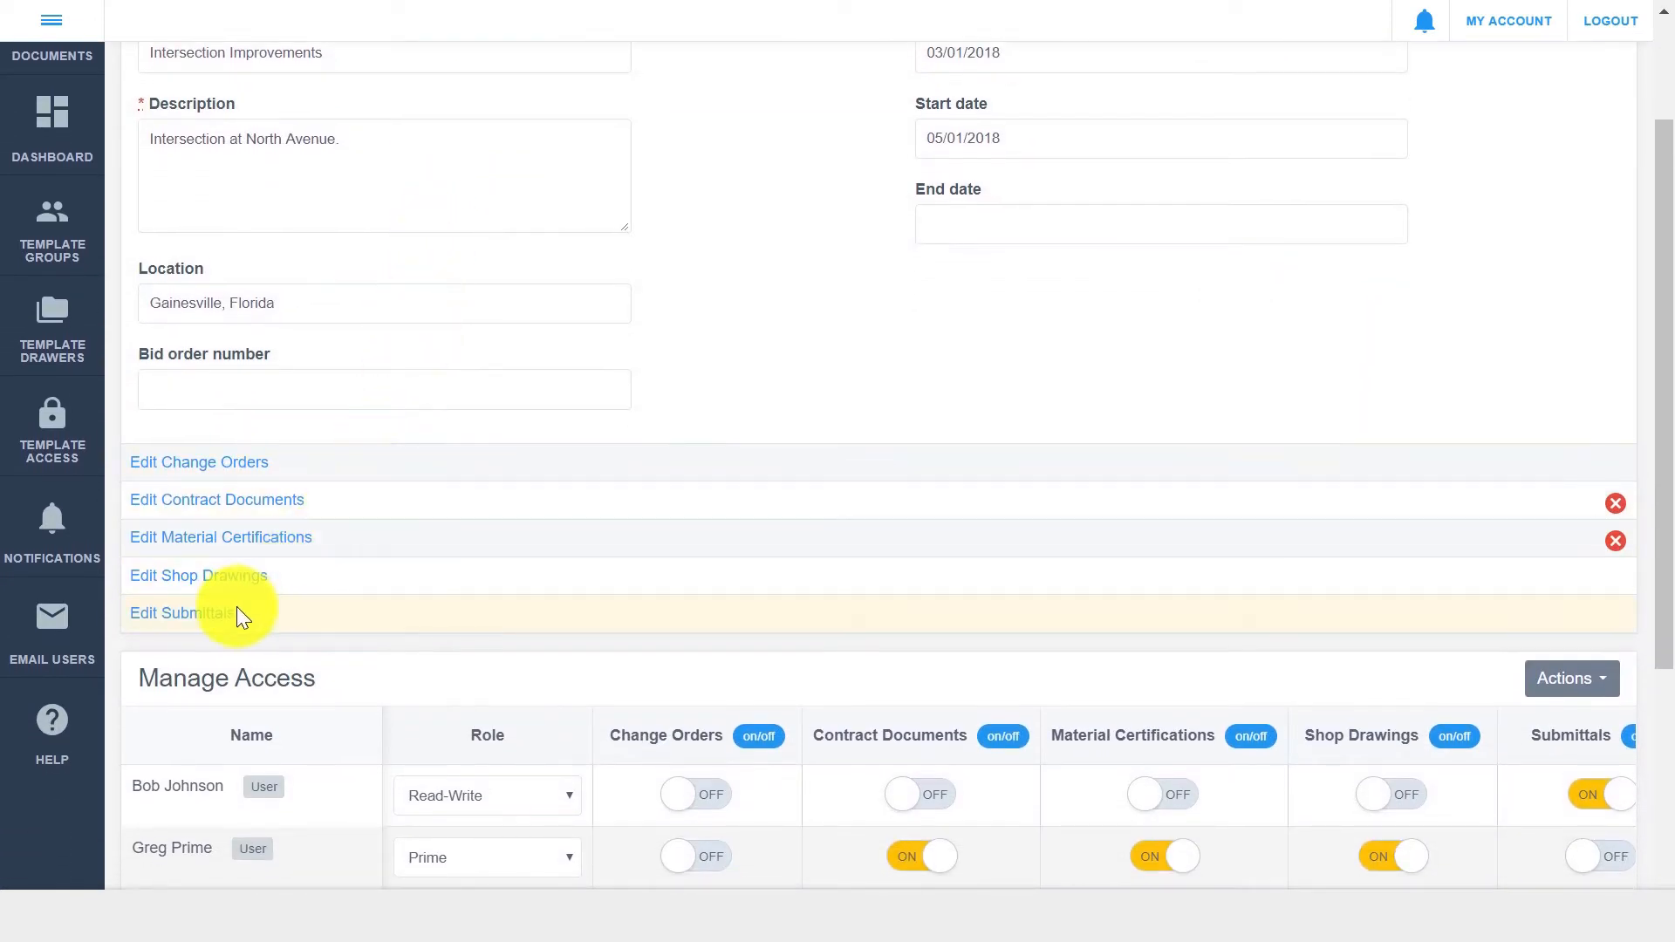
click(222, 611)
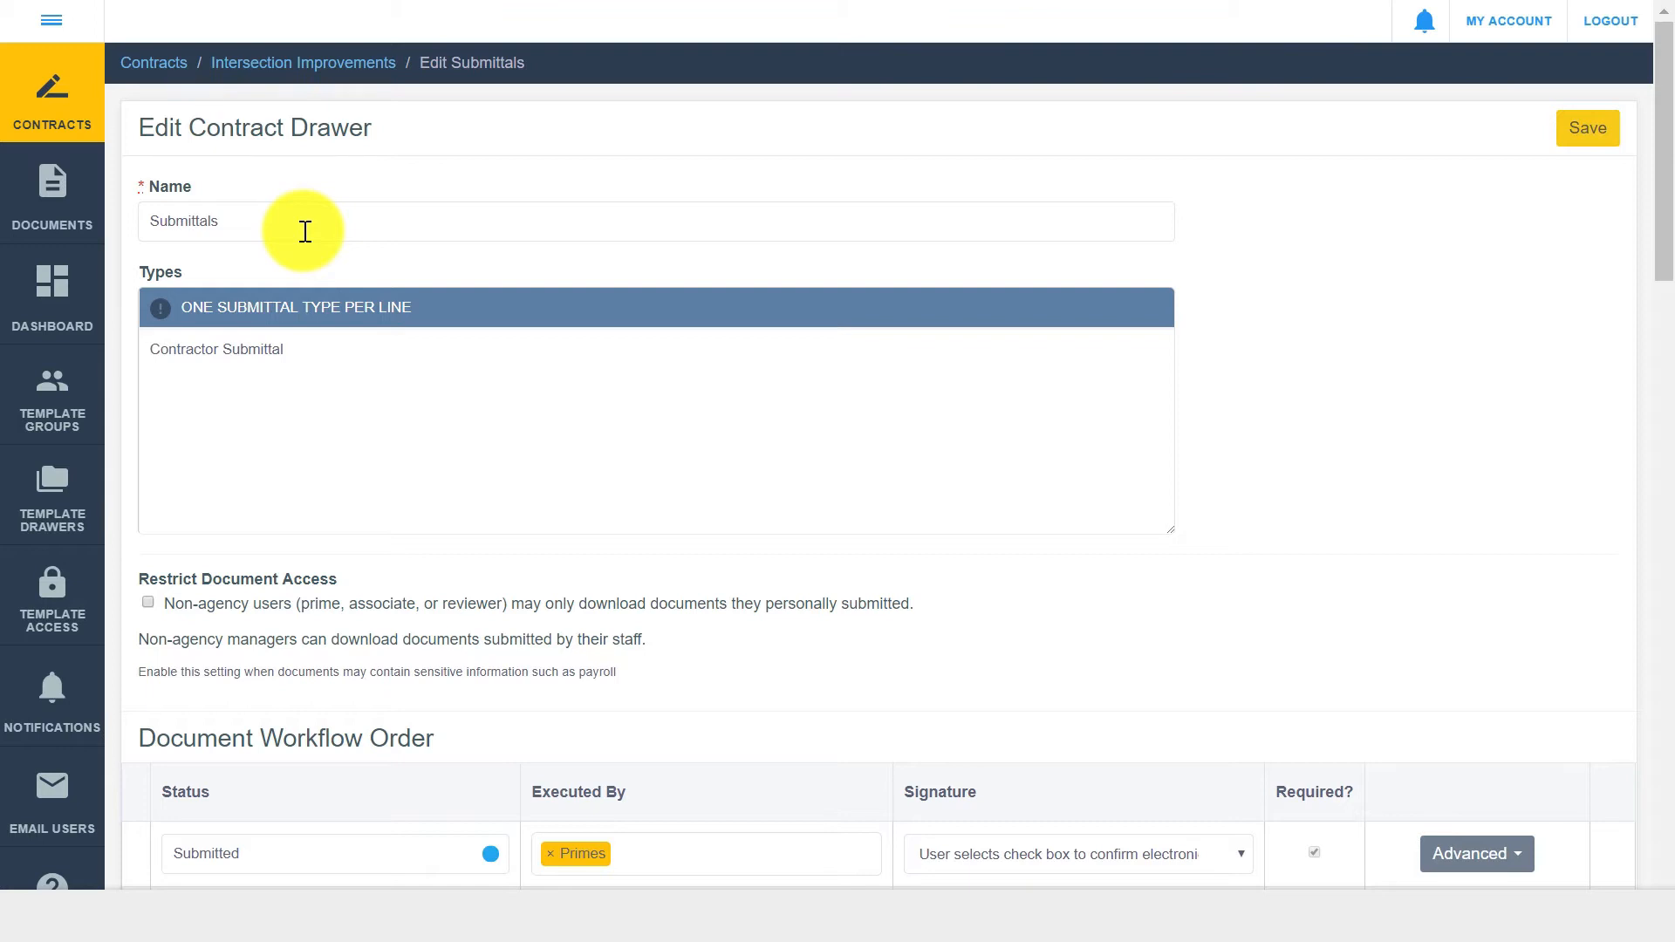
Add Subcontract as a second submittal type on its own line below Contractor Submittal
click(306, 359)
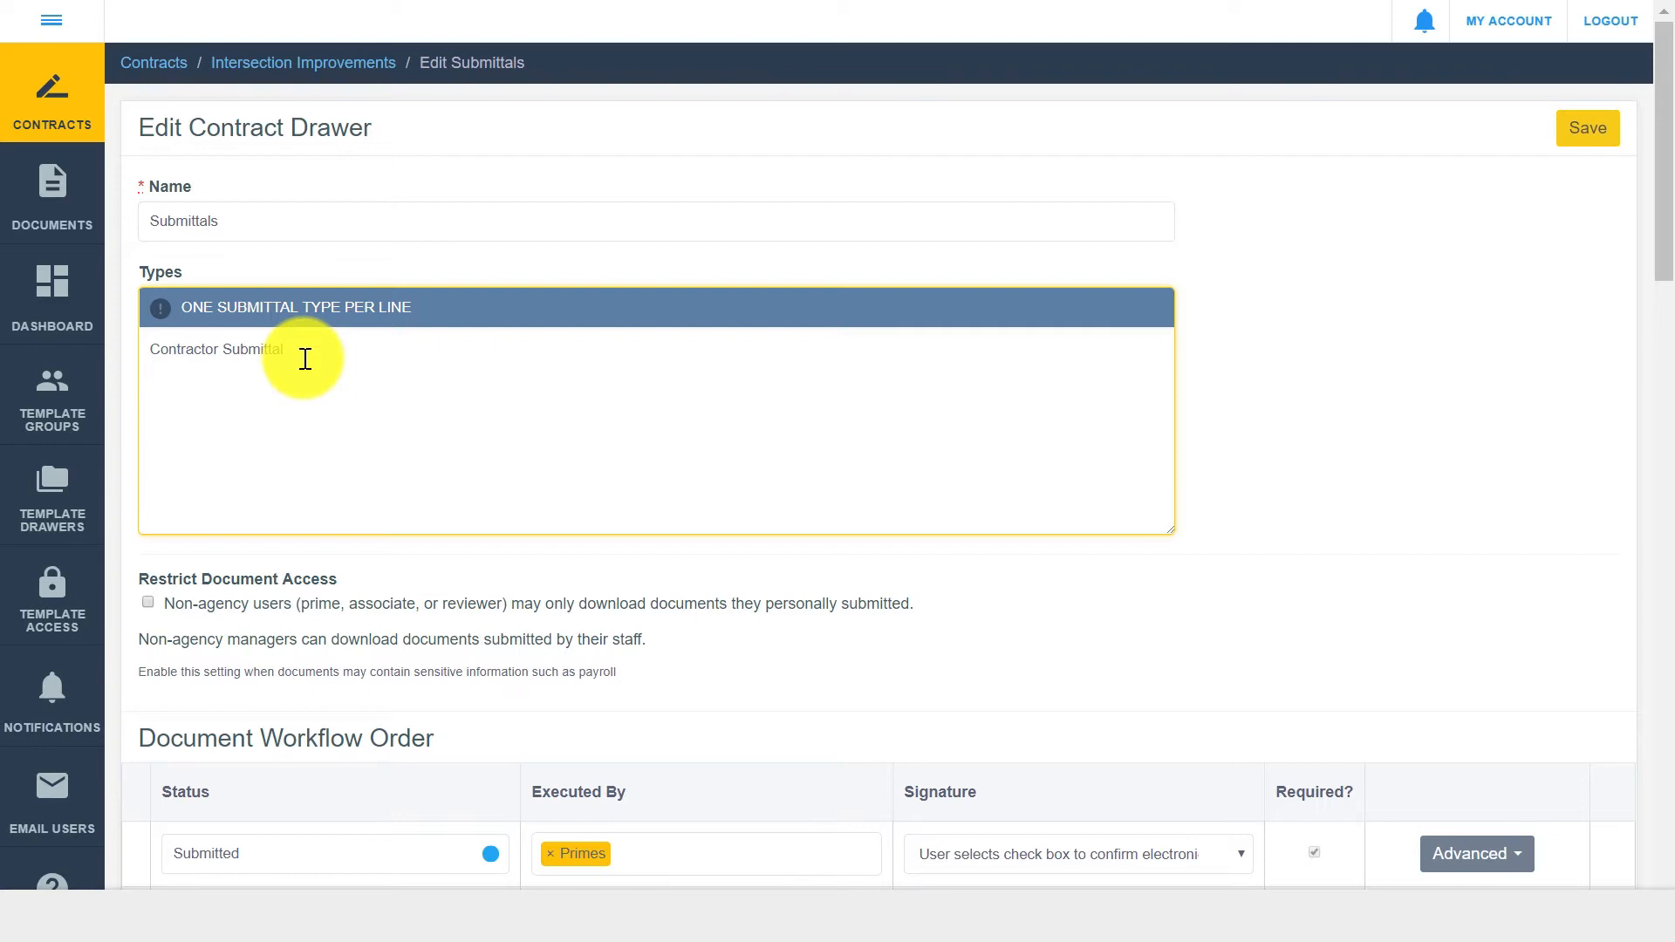
key(Return)
text(Subcontract)
Add a workflow step with the status Under Review and move it between Submitted and Accepted
scroll(305, 358, down, 3)
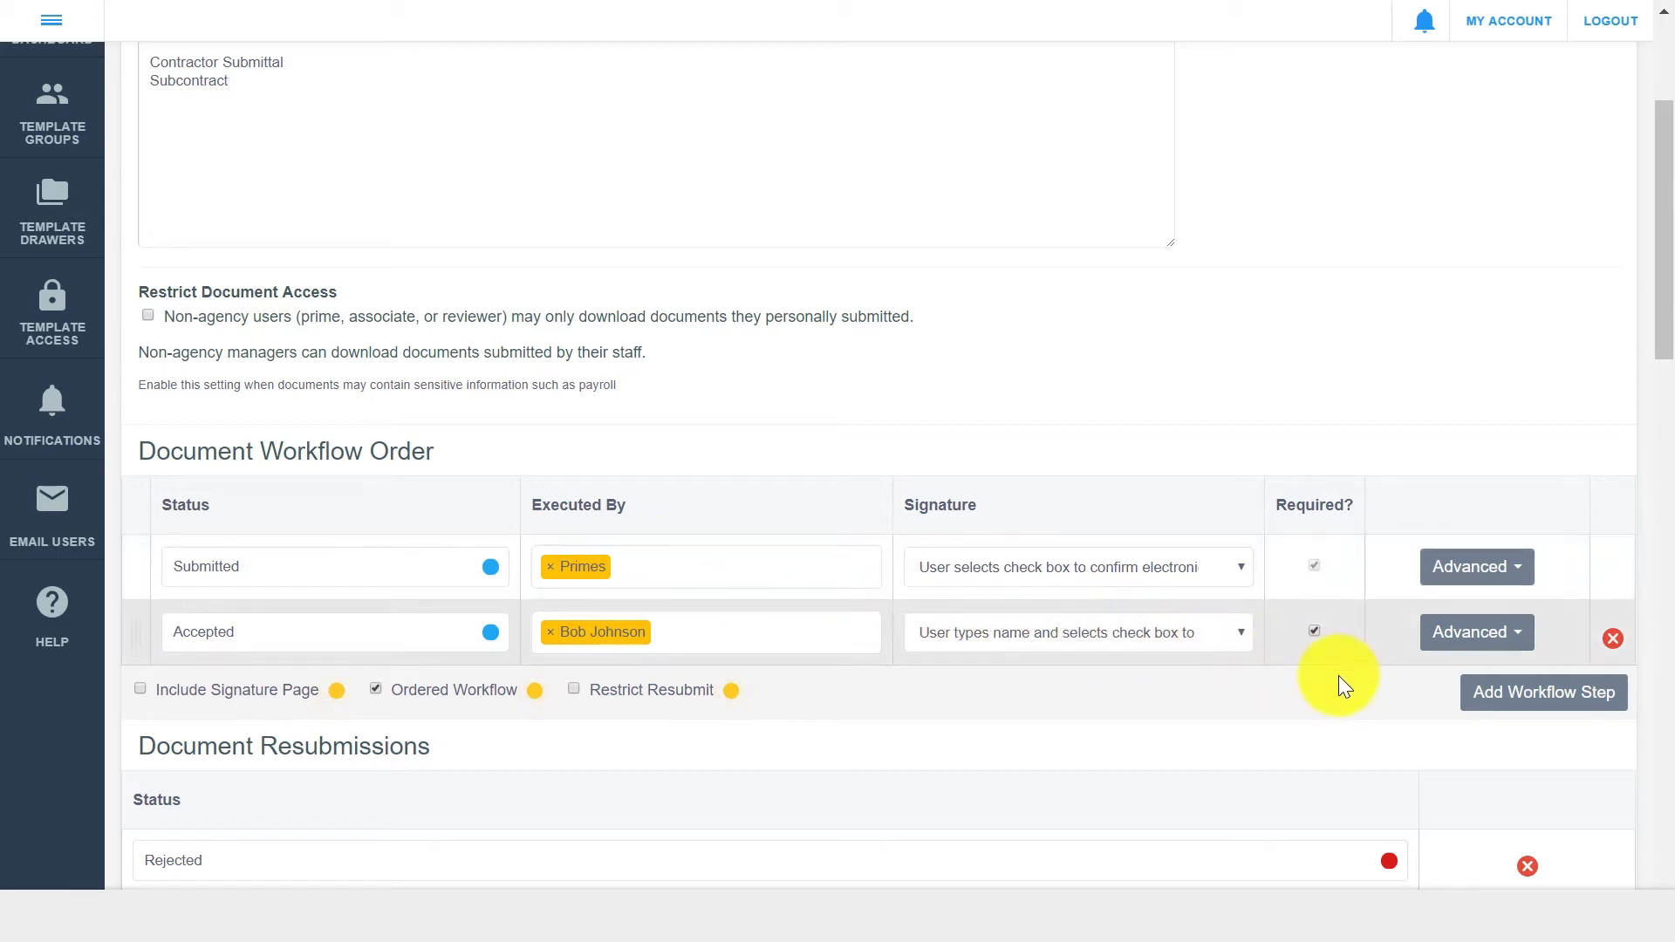
click(1483, 698)
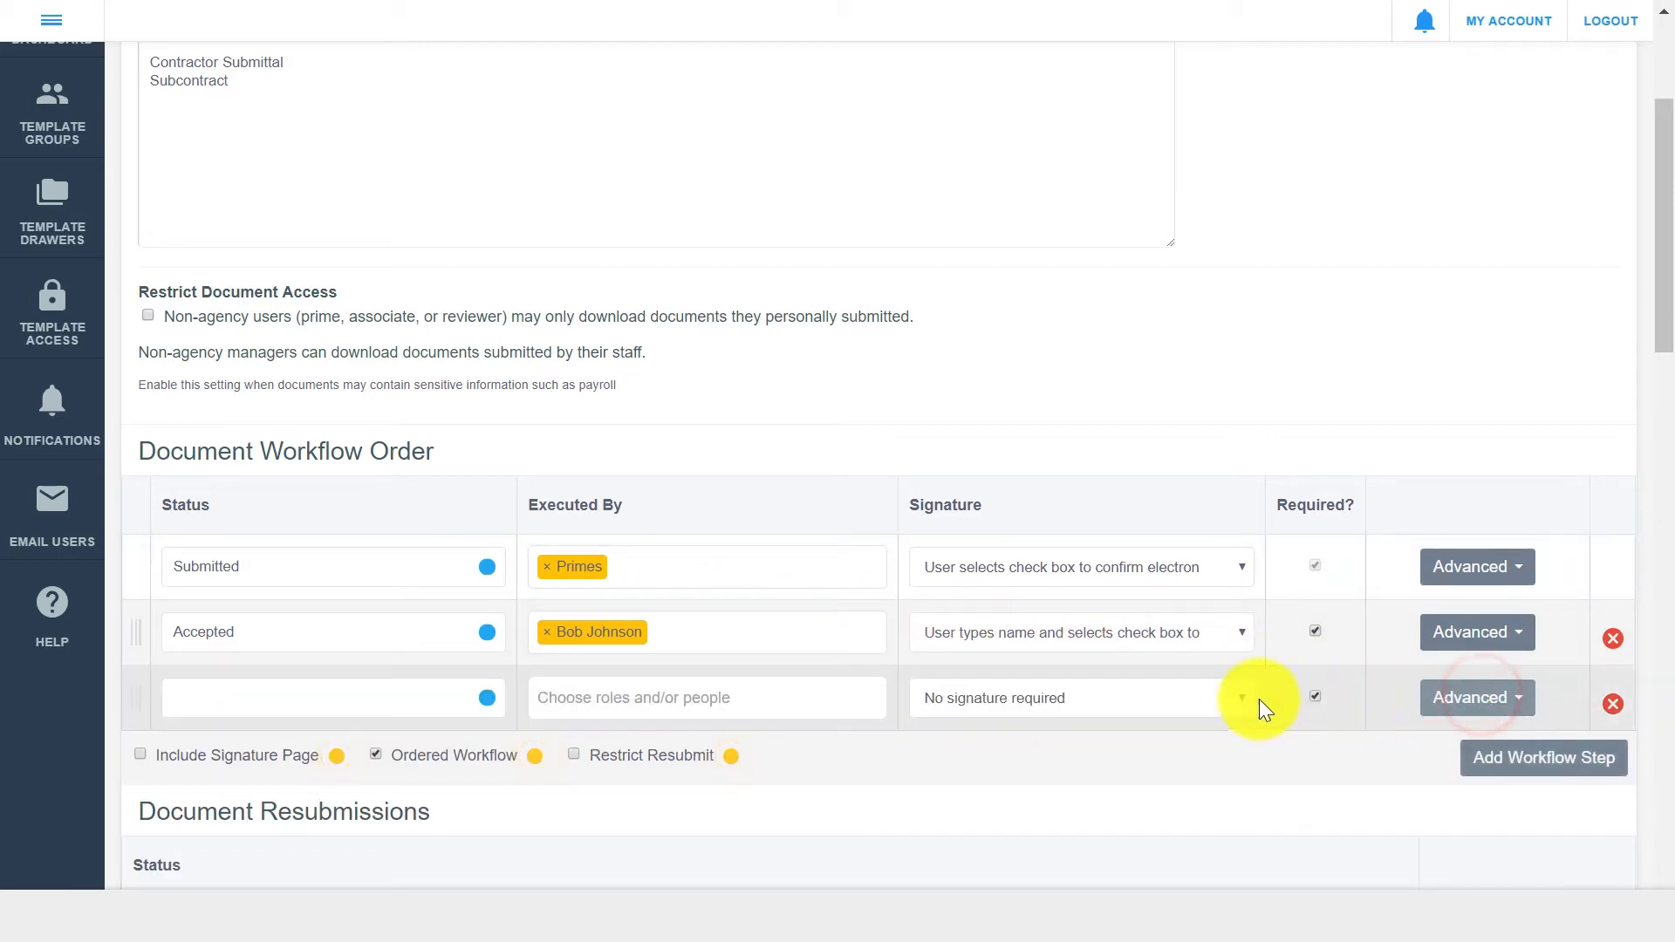
click(399, 702)
text(Under Review)
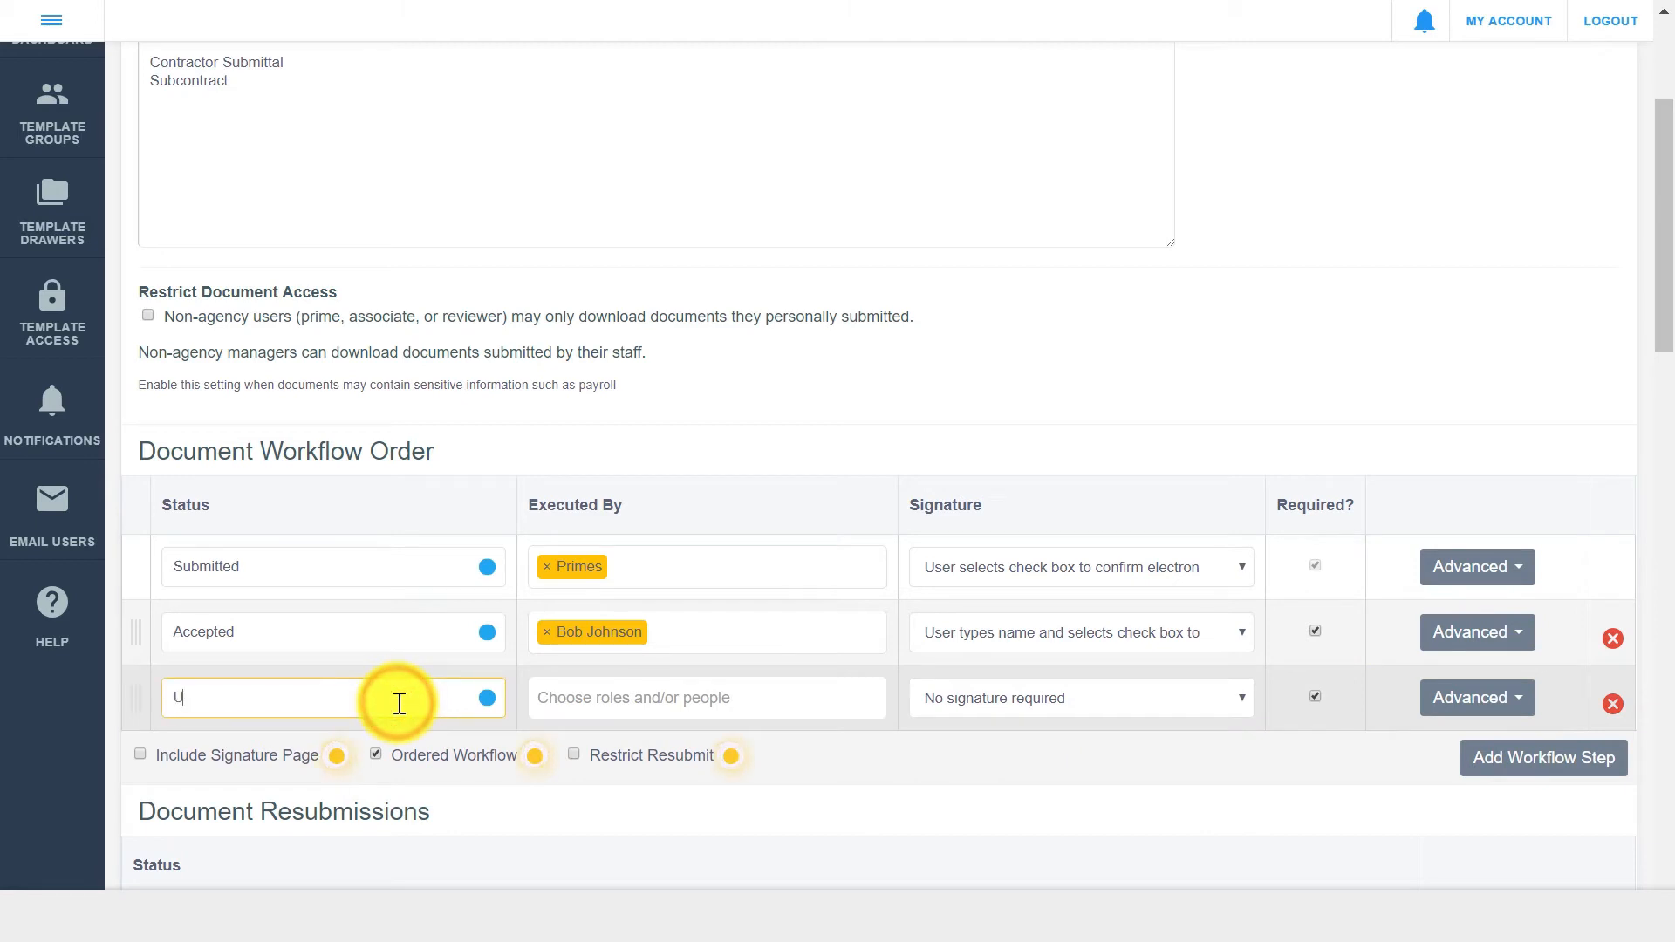
click(139, 692)
drag(140, 691, 140, 630)
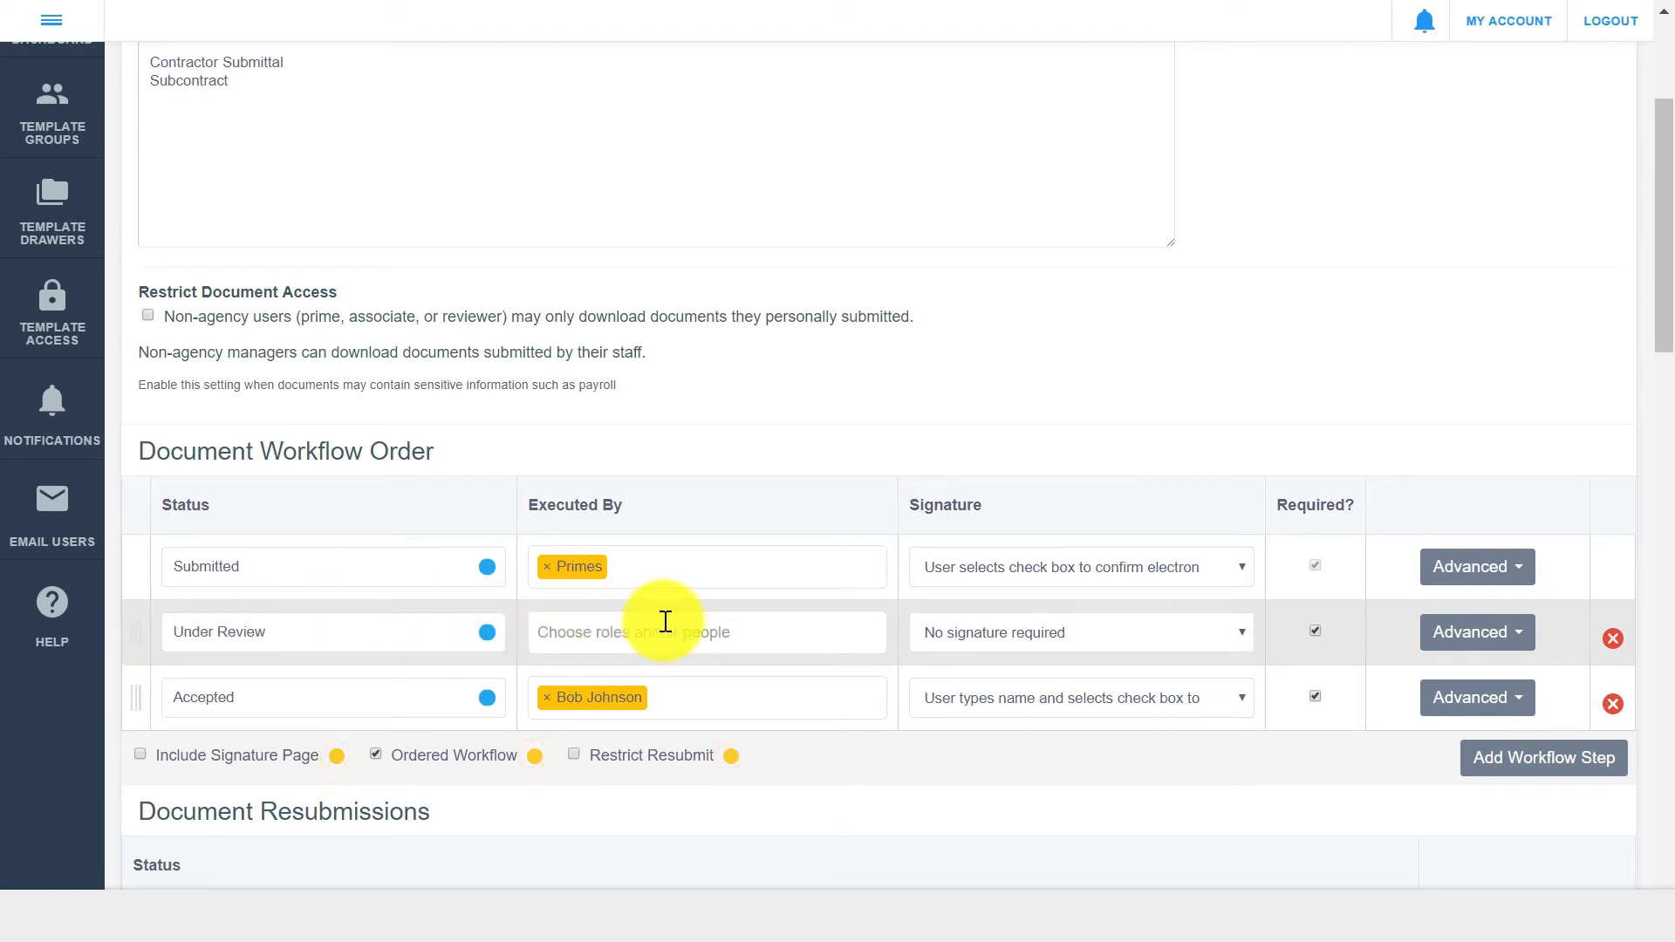
Assign the Under Review workflow step to be executed by Agency Users
click(665, 621)
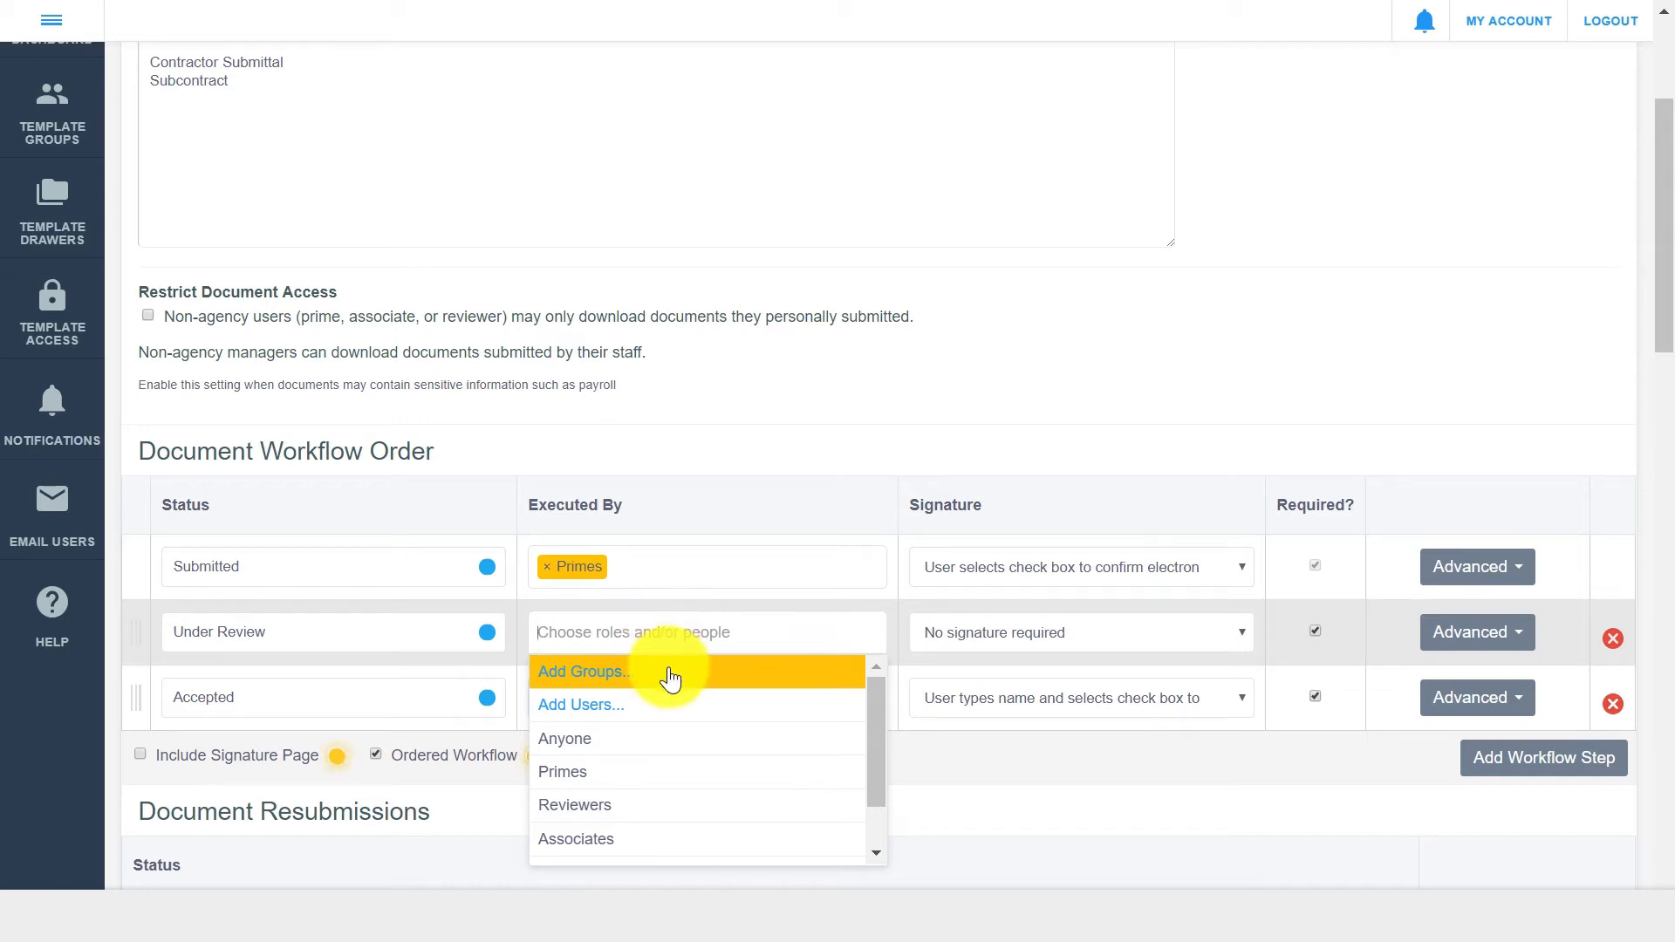
scroll(667, 679, down, 2)
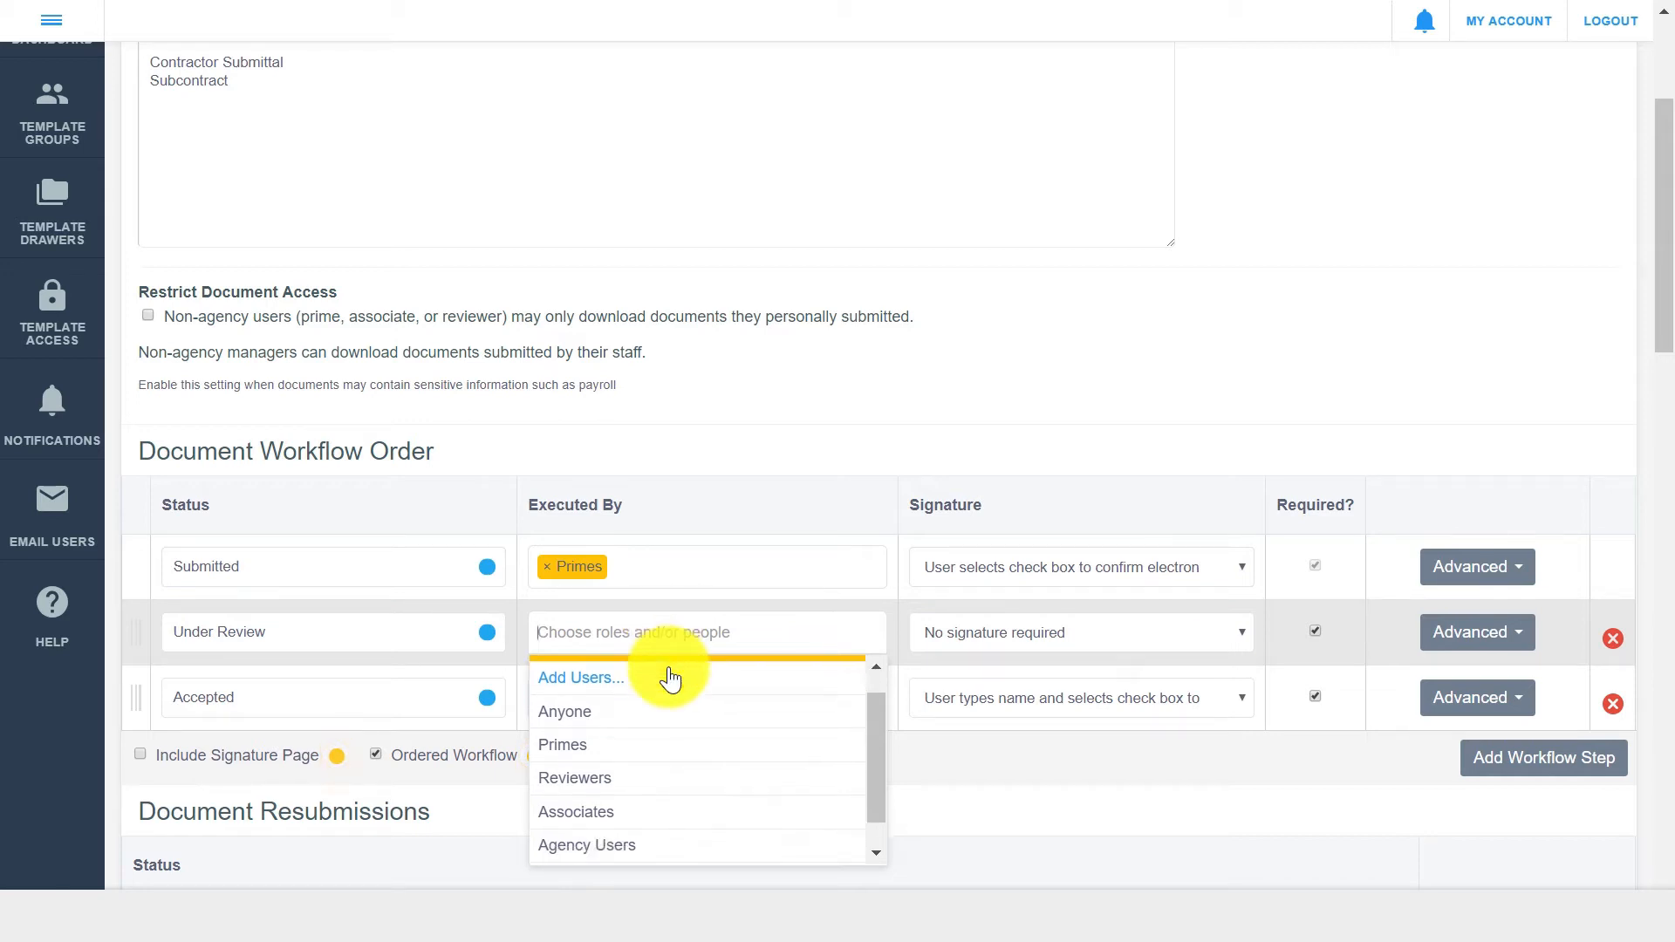
click(661, 812)
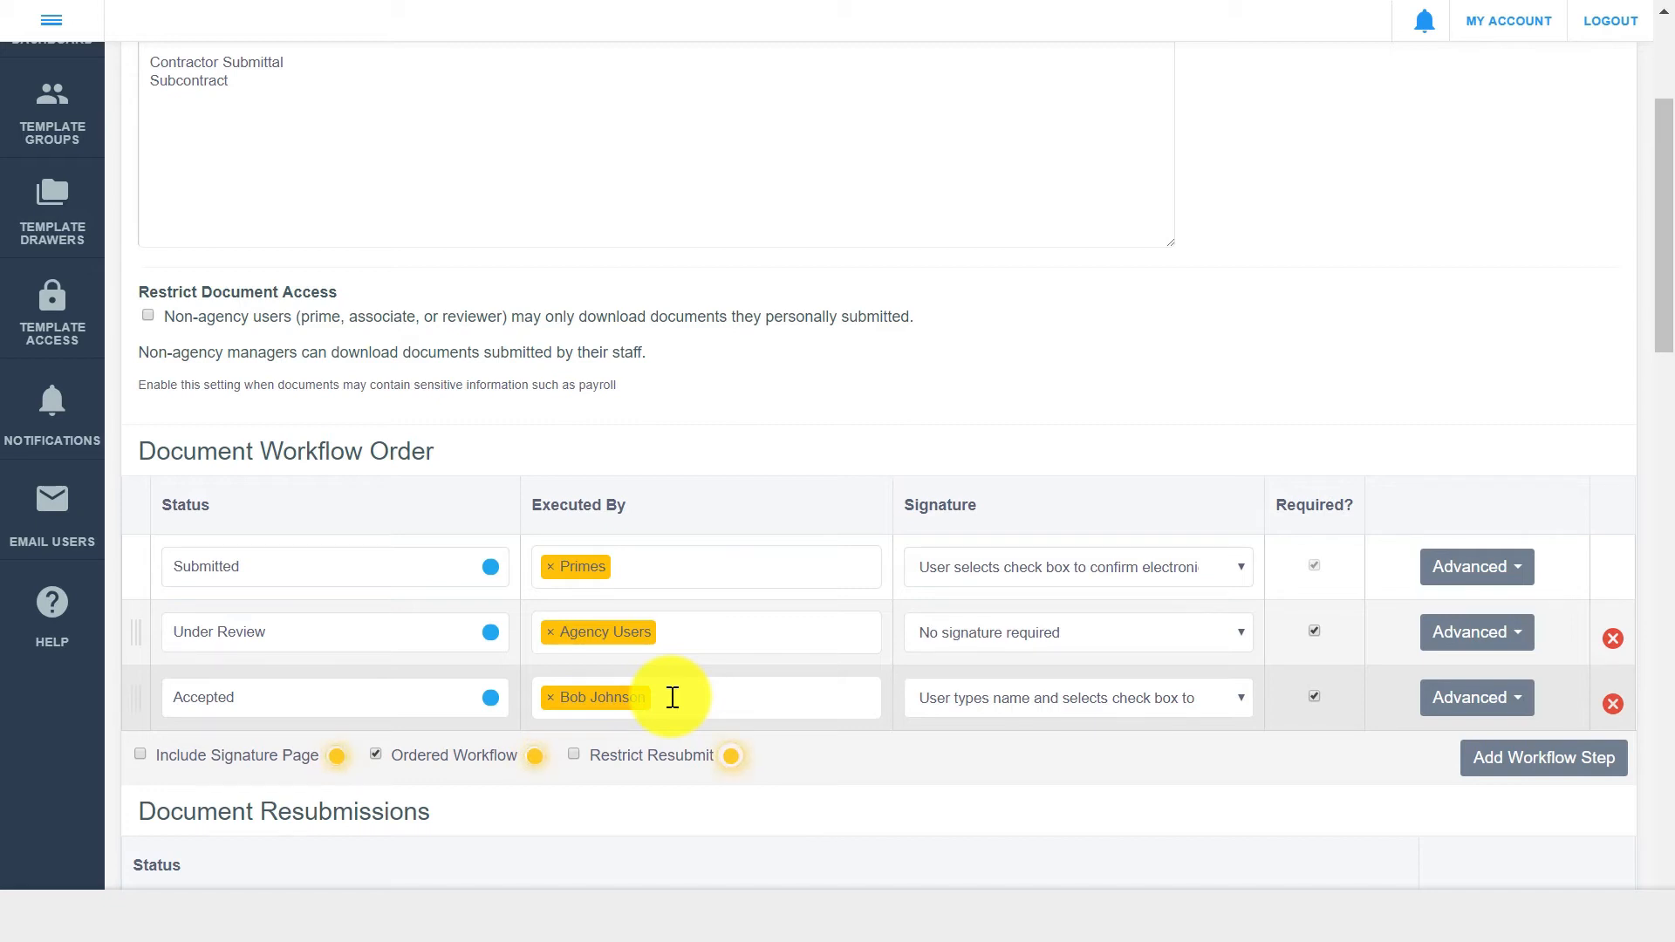
Examine the signature options available for the Submitted and Accepted workflow steps
click(1057, 554)
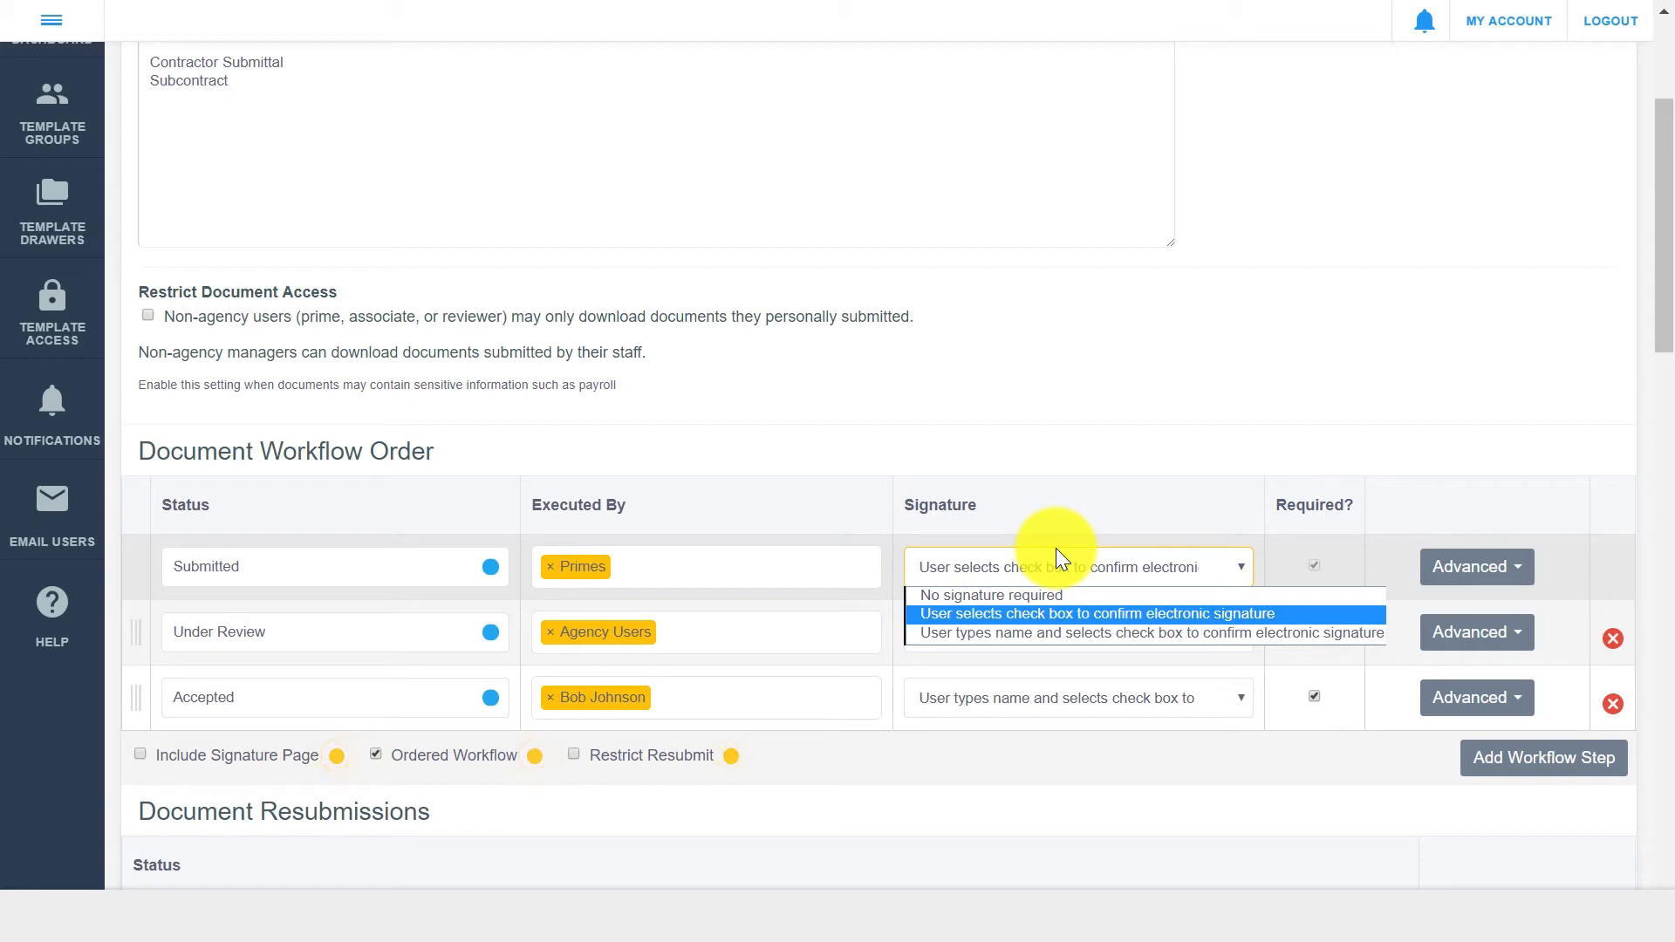
click(1000, 615)
click(1009, 698)
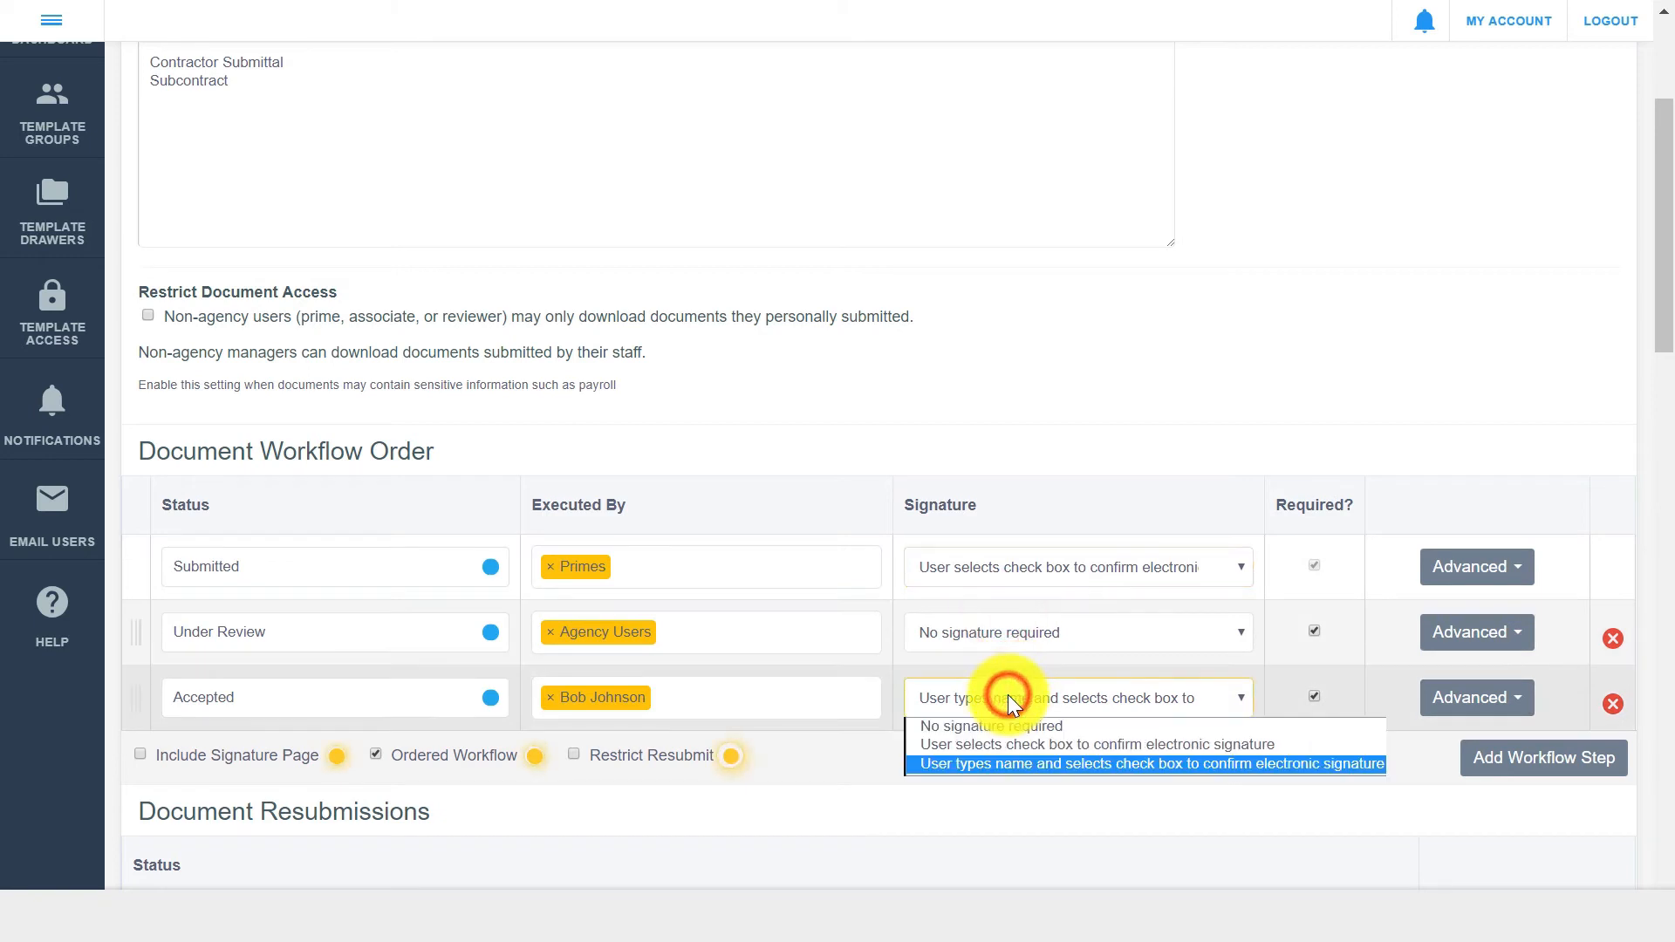
click(999, 765)
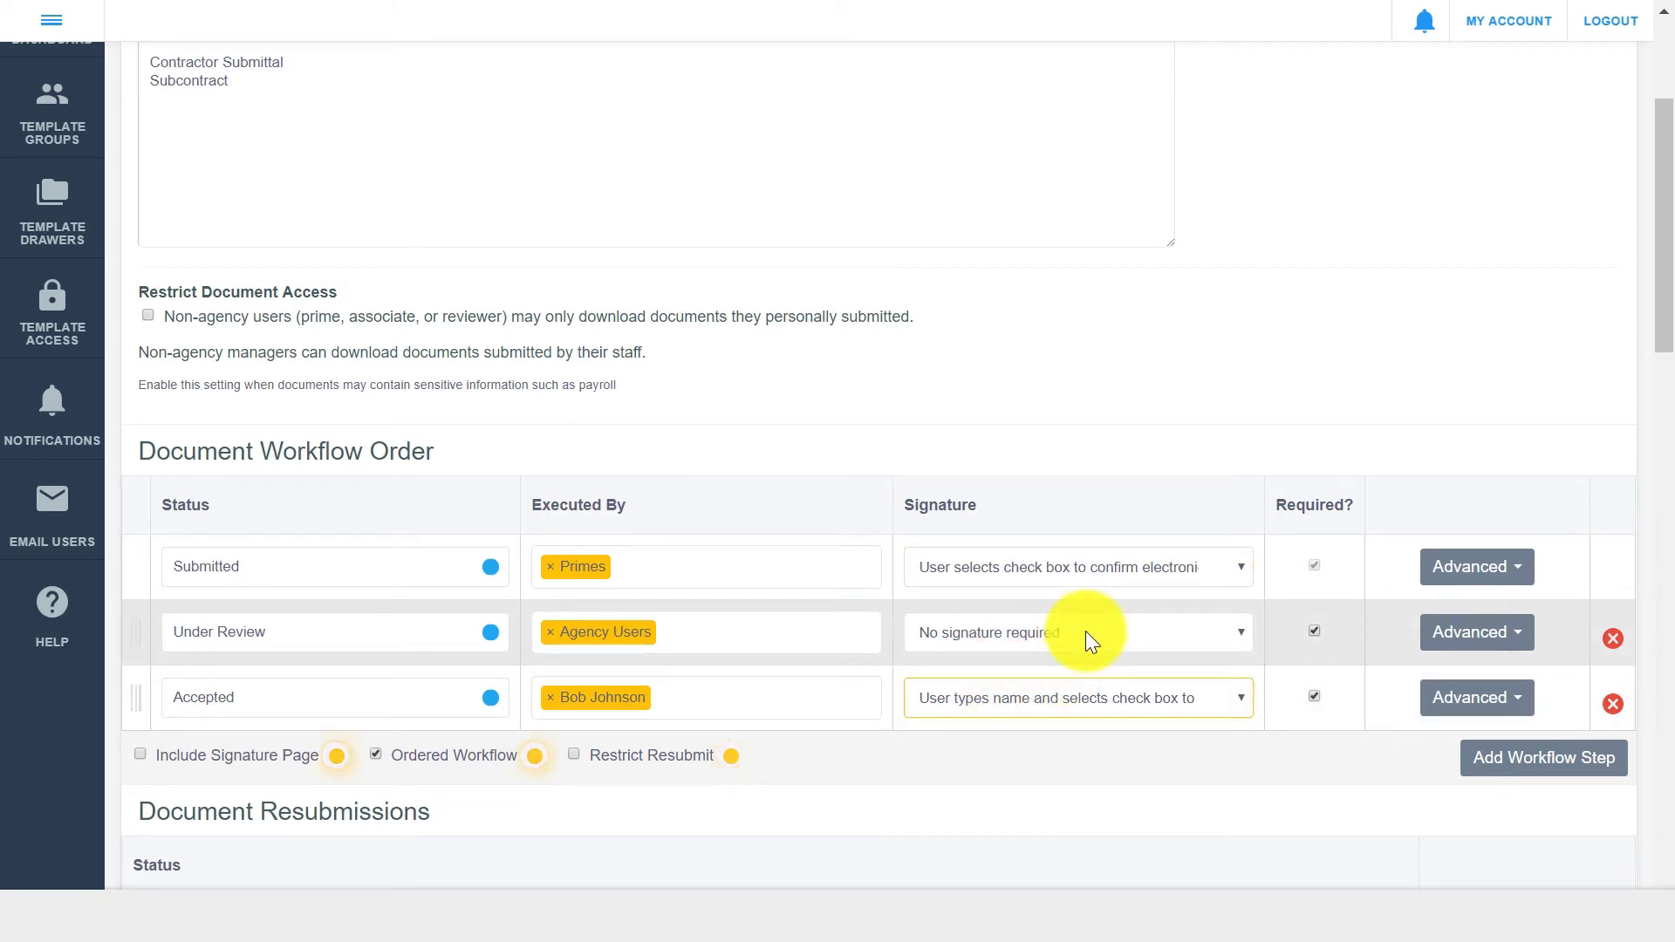
Make the Under Review workflow step not required and turn on Allow Revision for it
click(1314, 633)
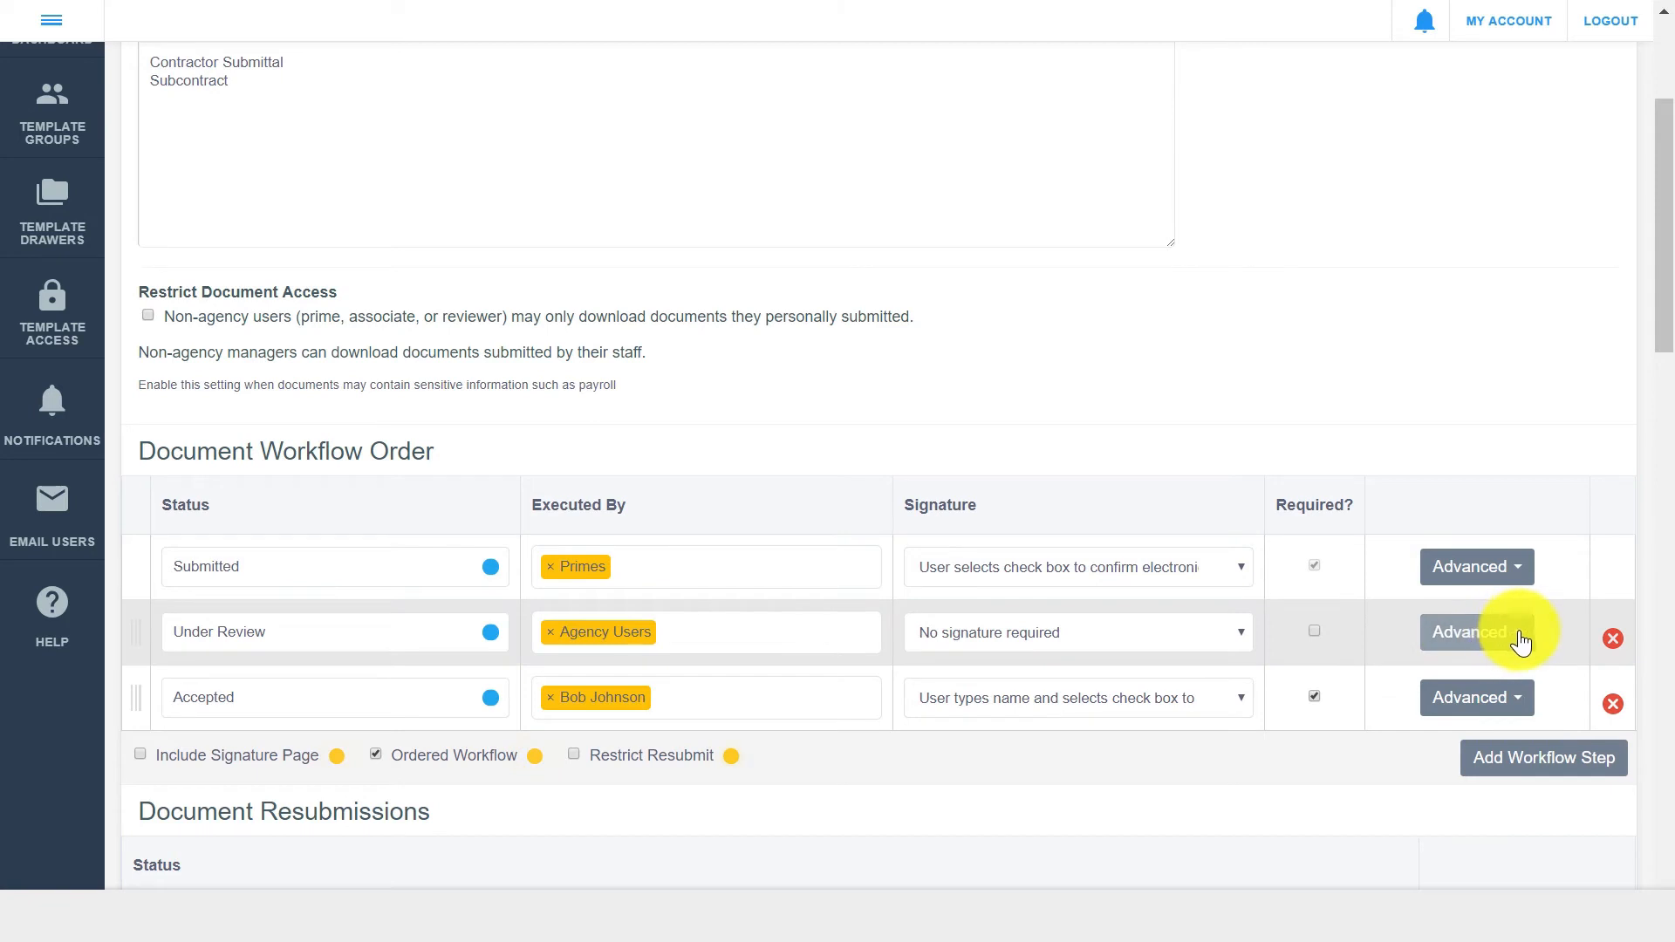
click(1523, 640)
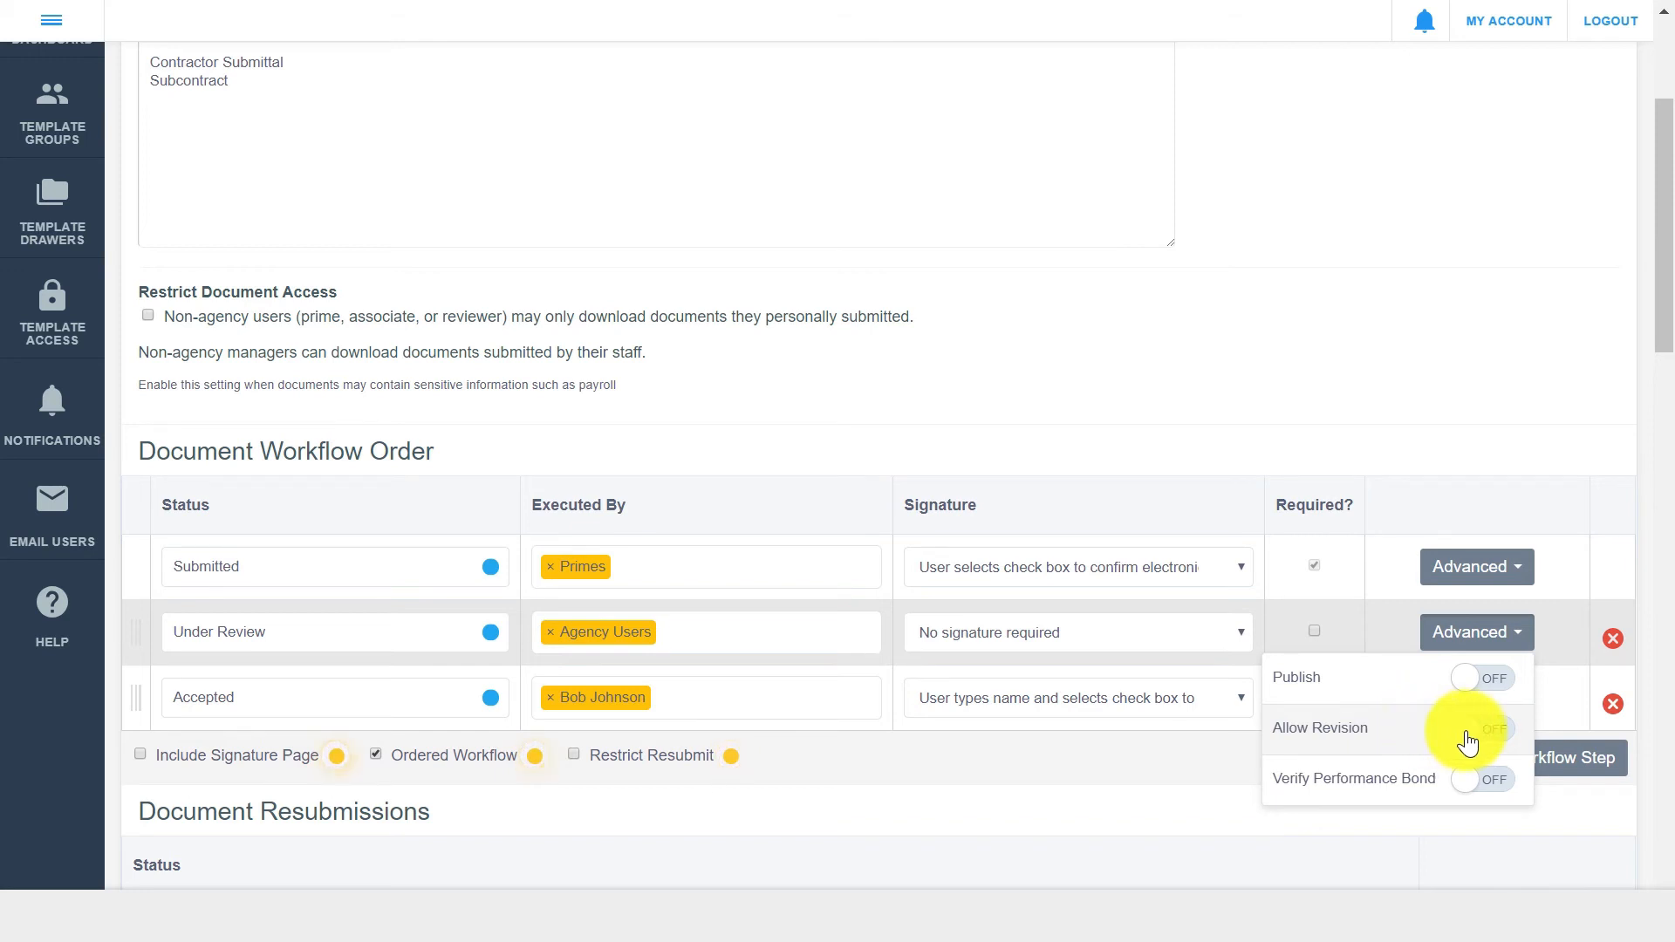
click(1477, 737)
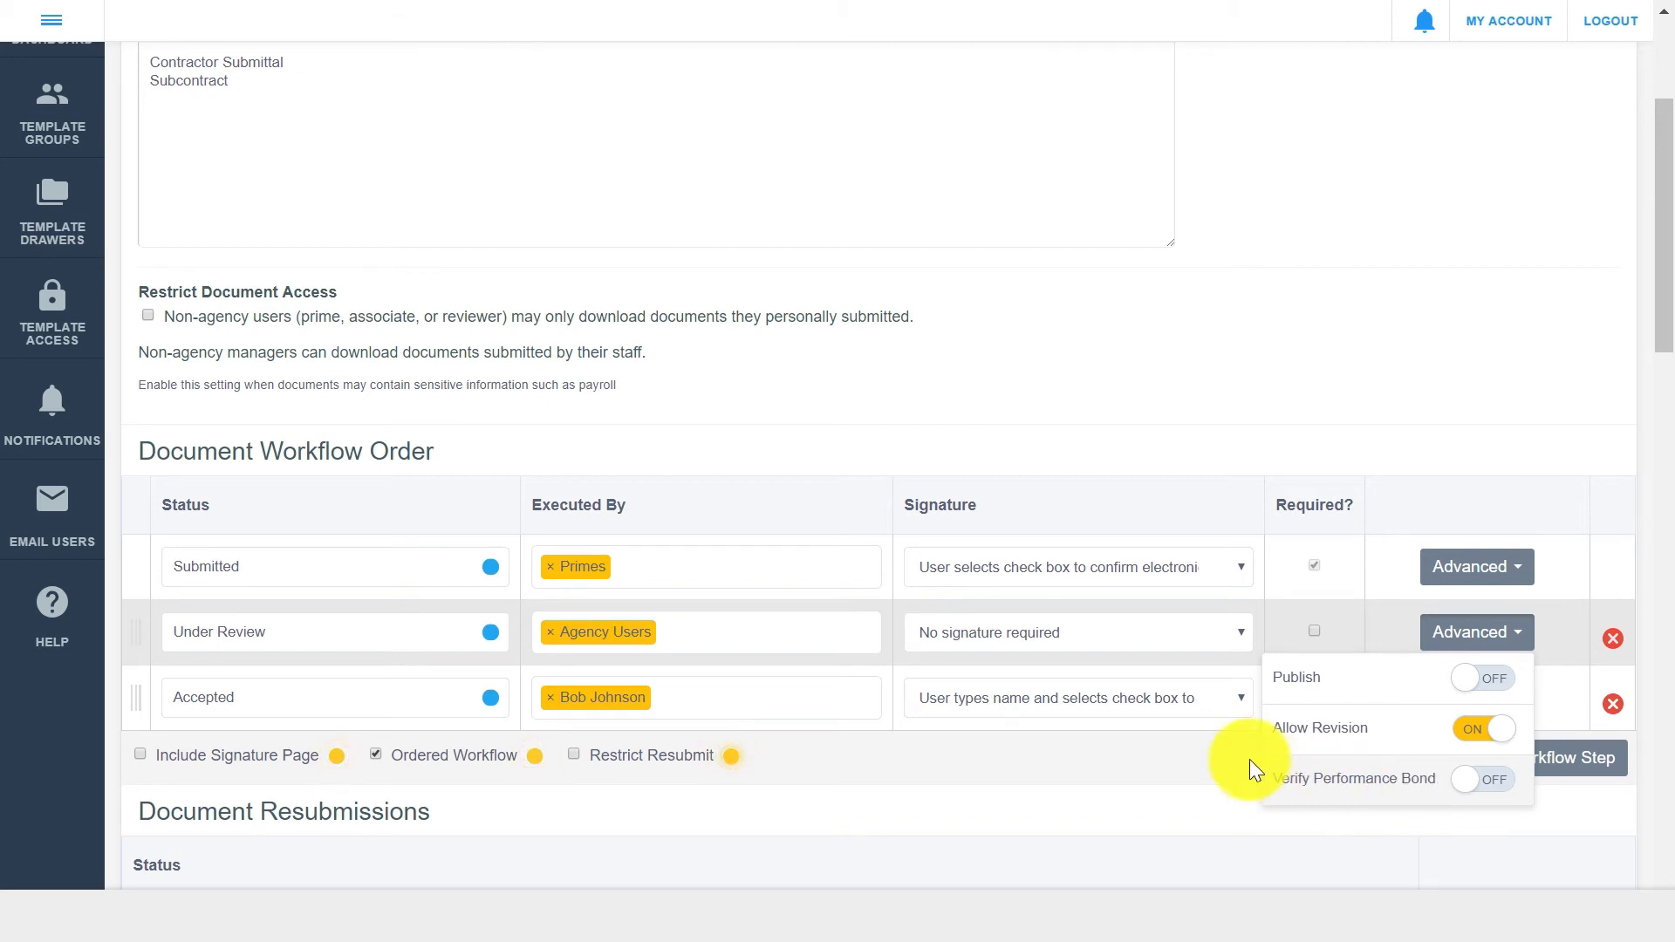
click(1211, 745)
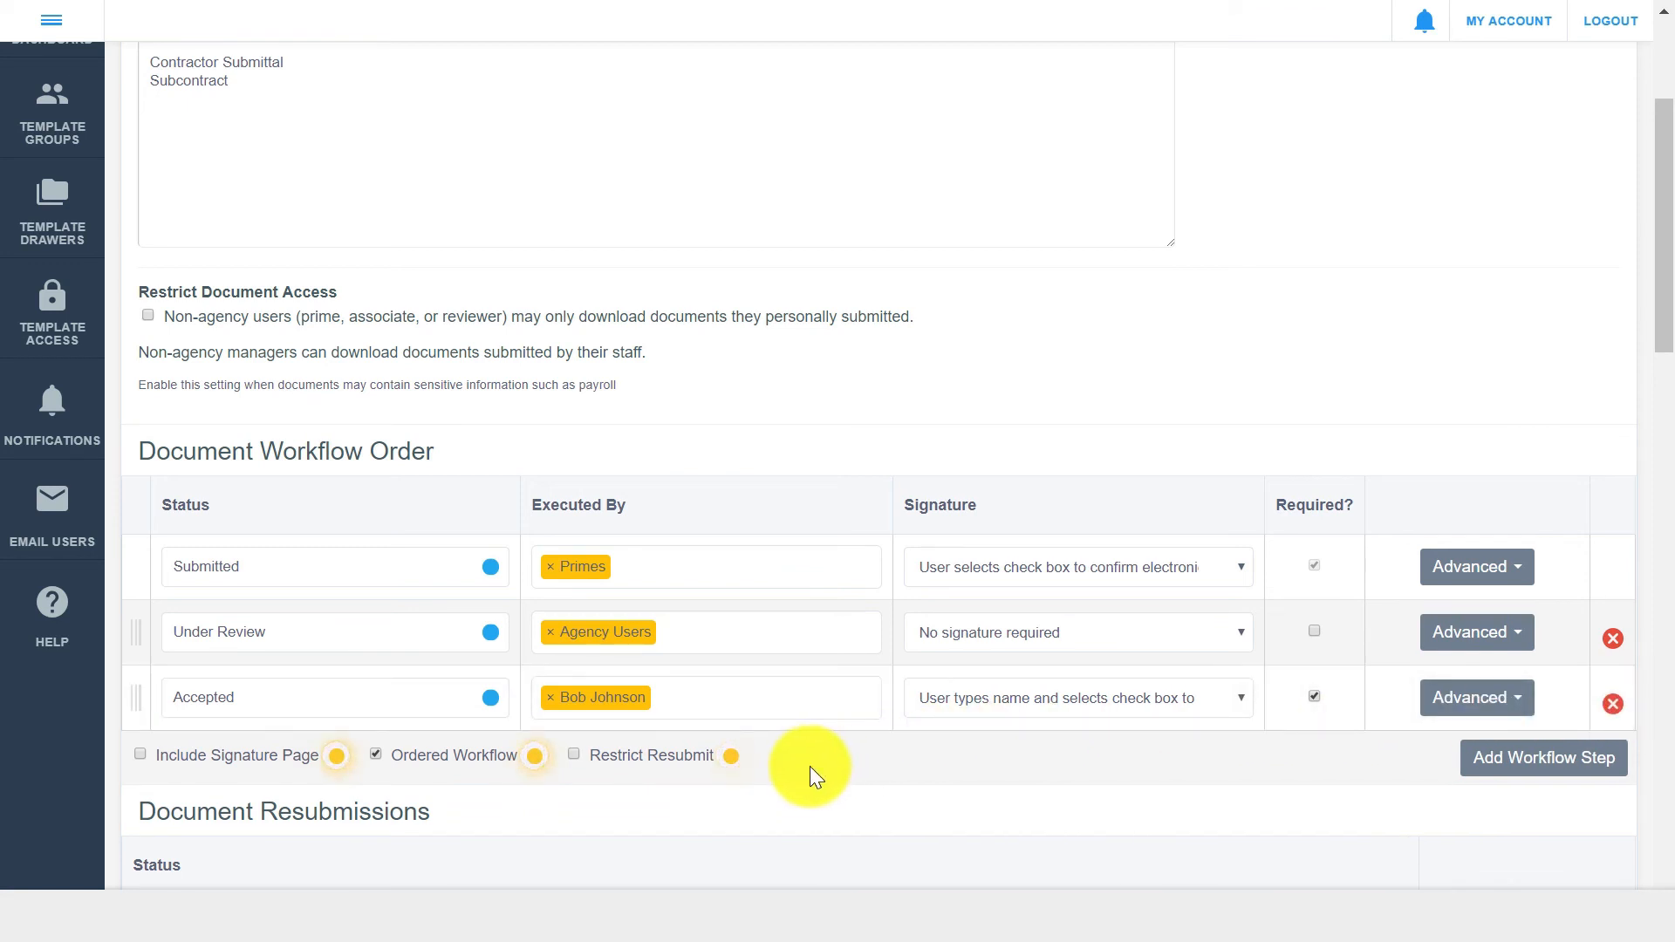
Read the explanations of the Include Signature Page, Ordered Workflow and Restrict Resubmit options
mouse_move(336, 759)
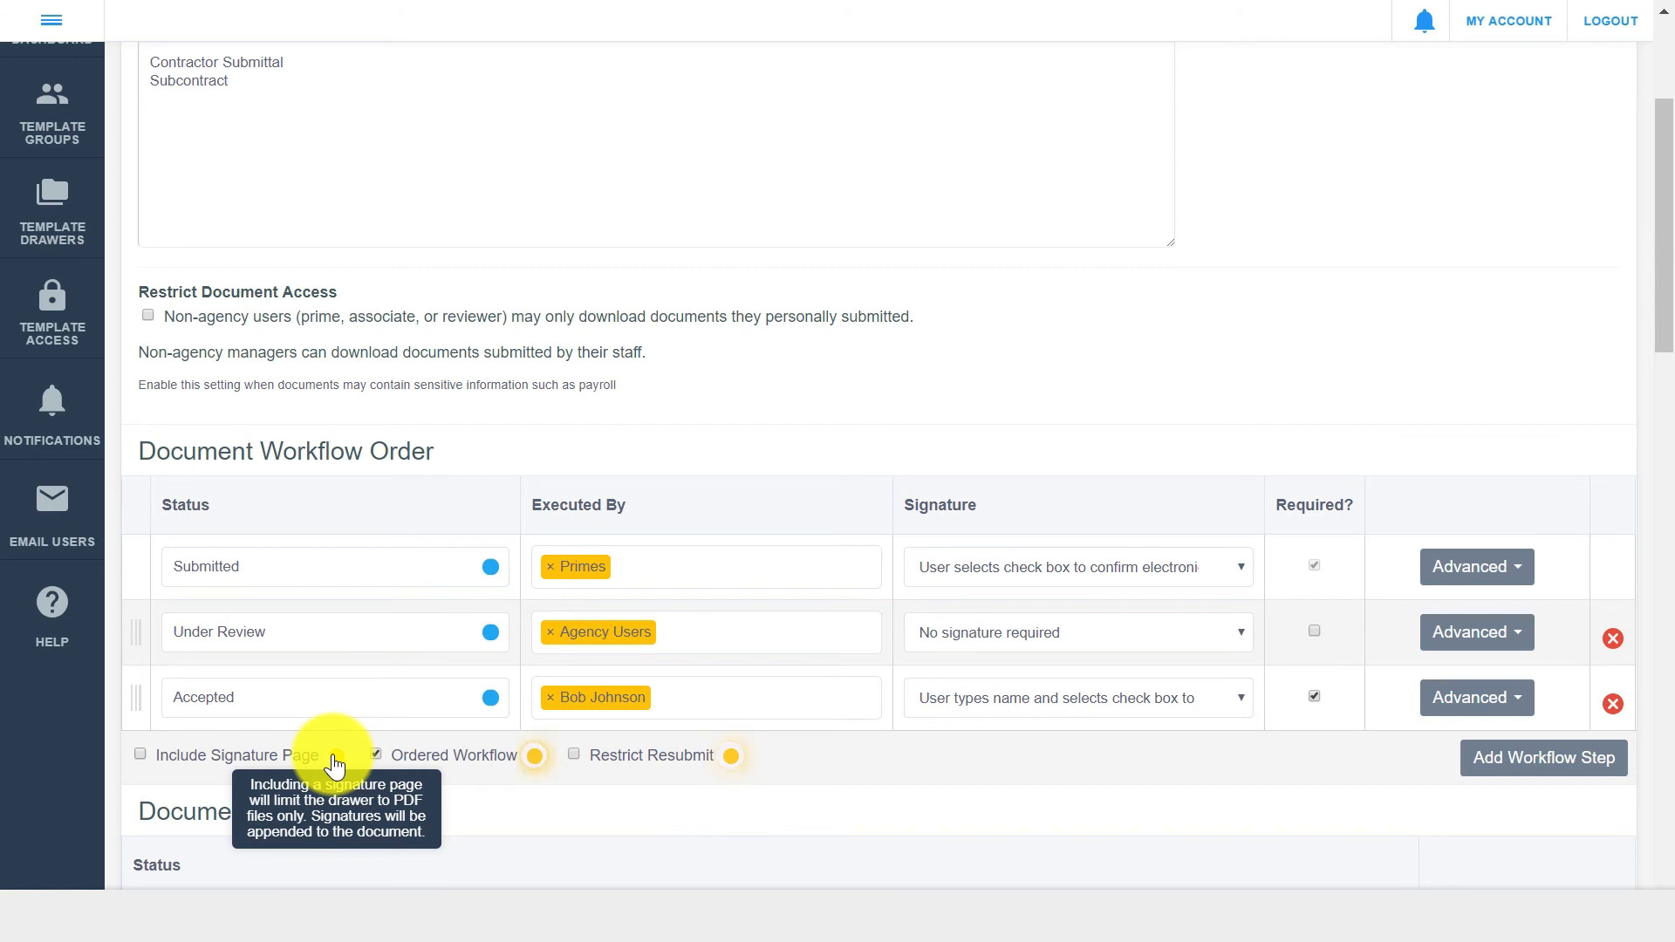
mouse_move(537, 759)
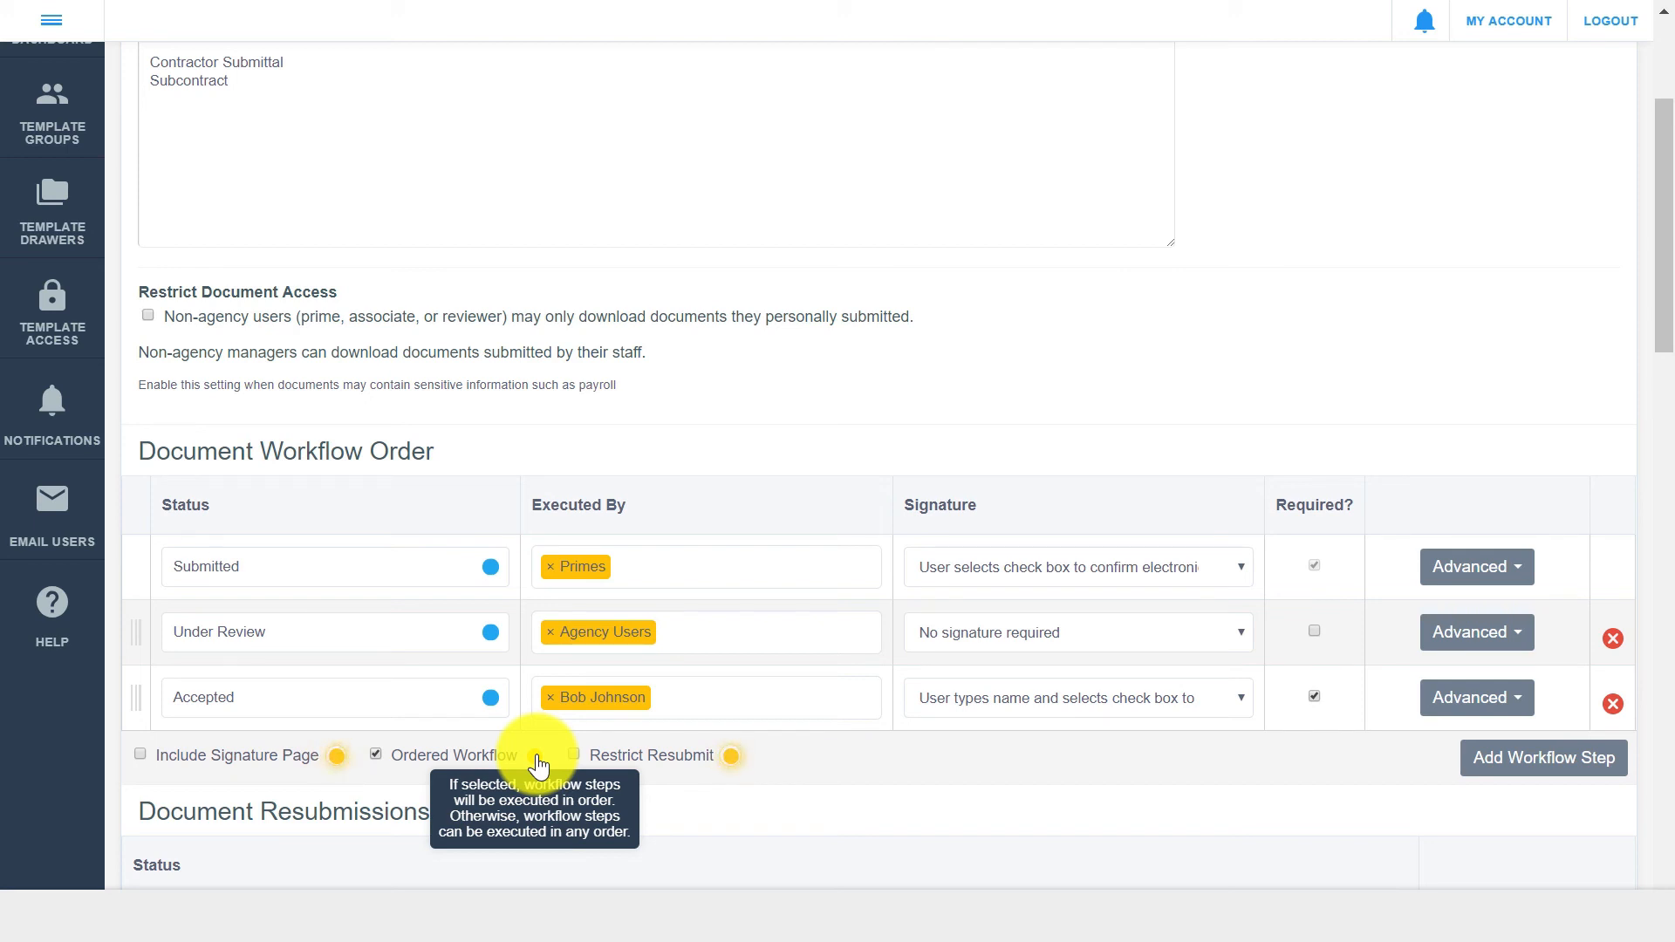
mouse_move(731, 757)
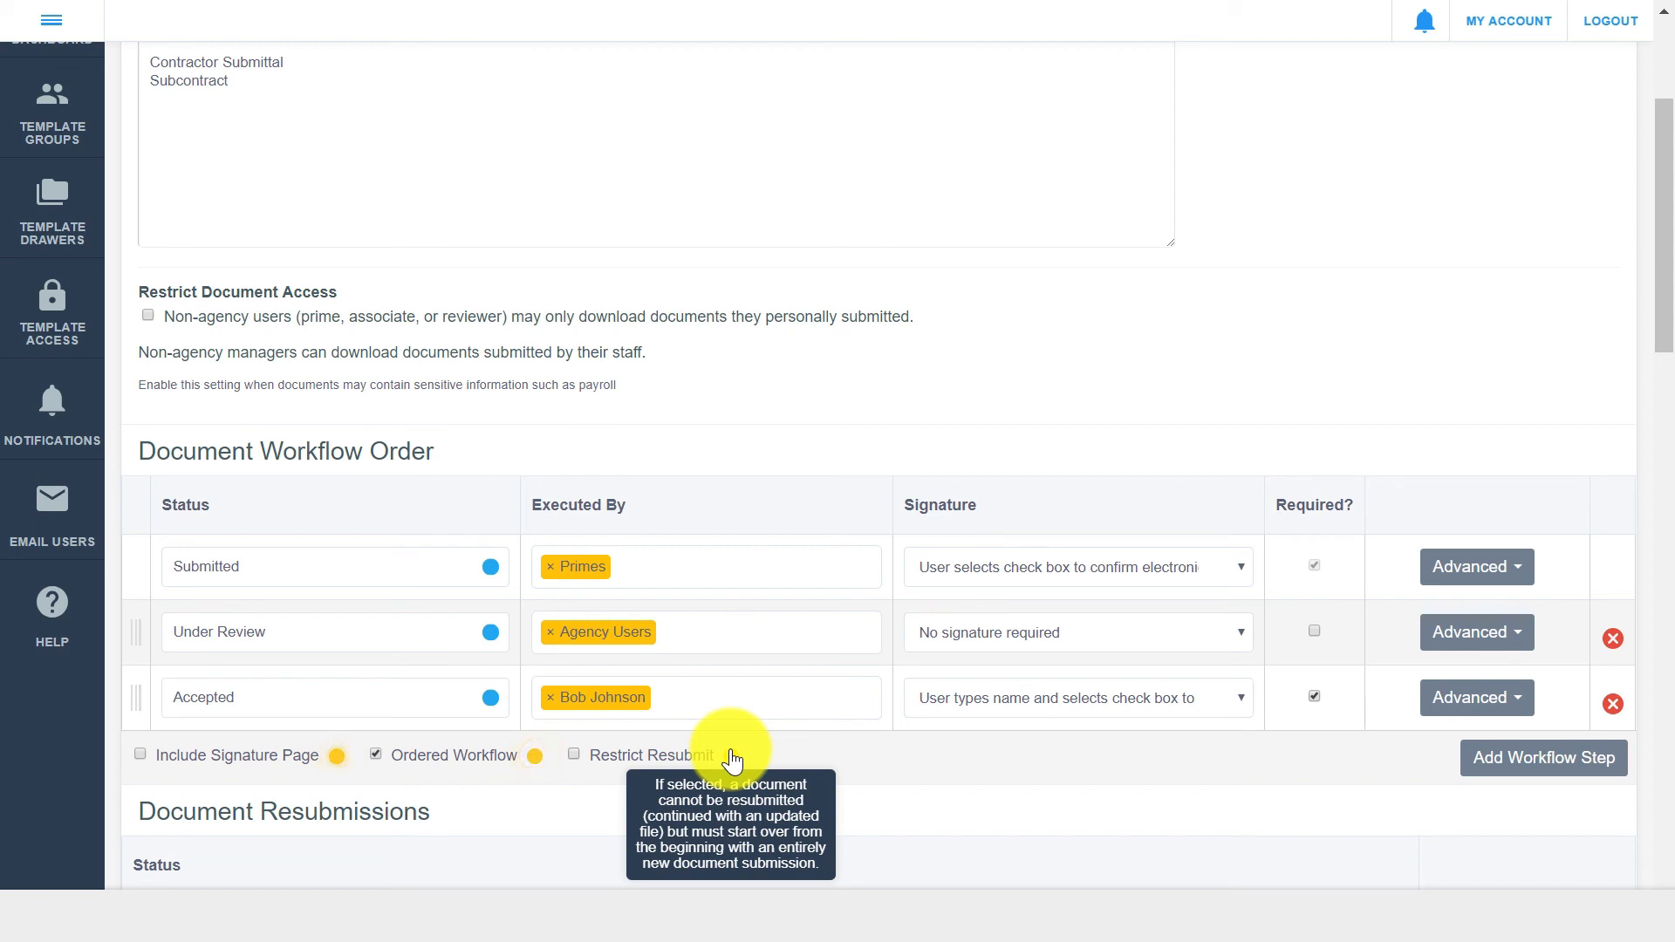
Add a rejection status named Amend and Resubmit to the document resubmissions
scroll(732, 762, down, 2)
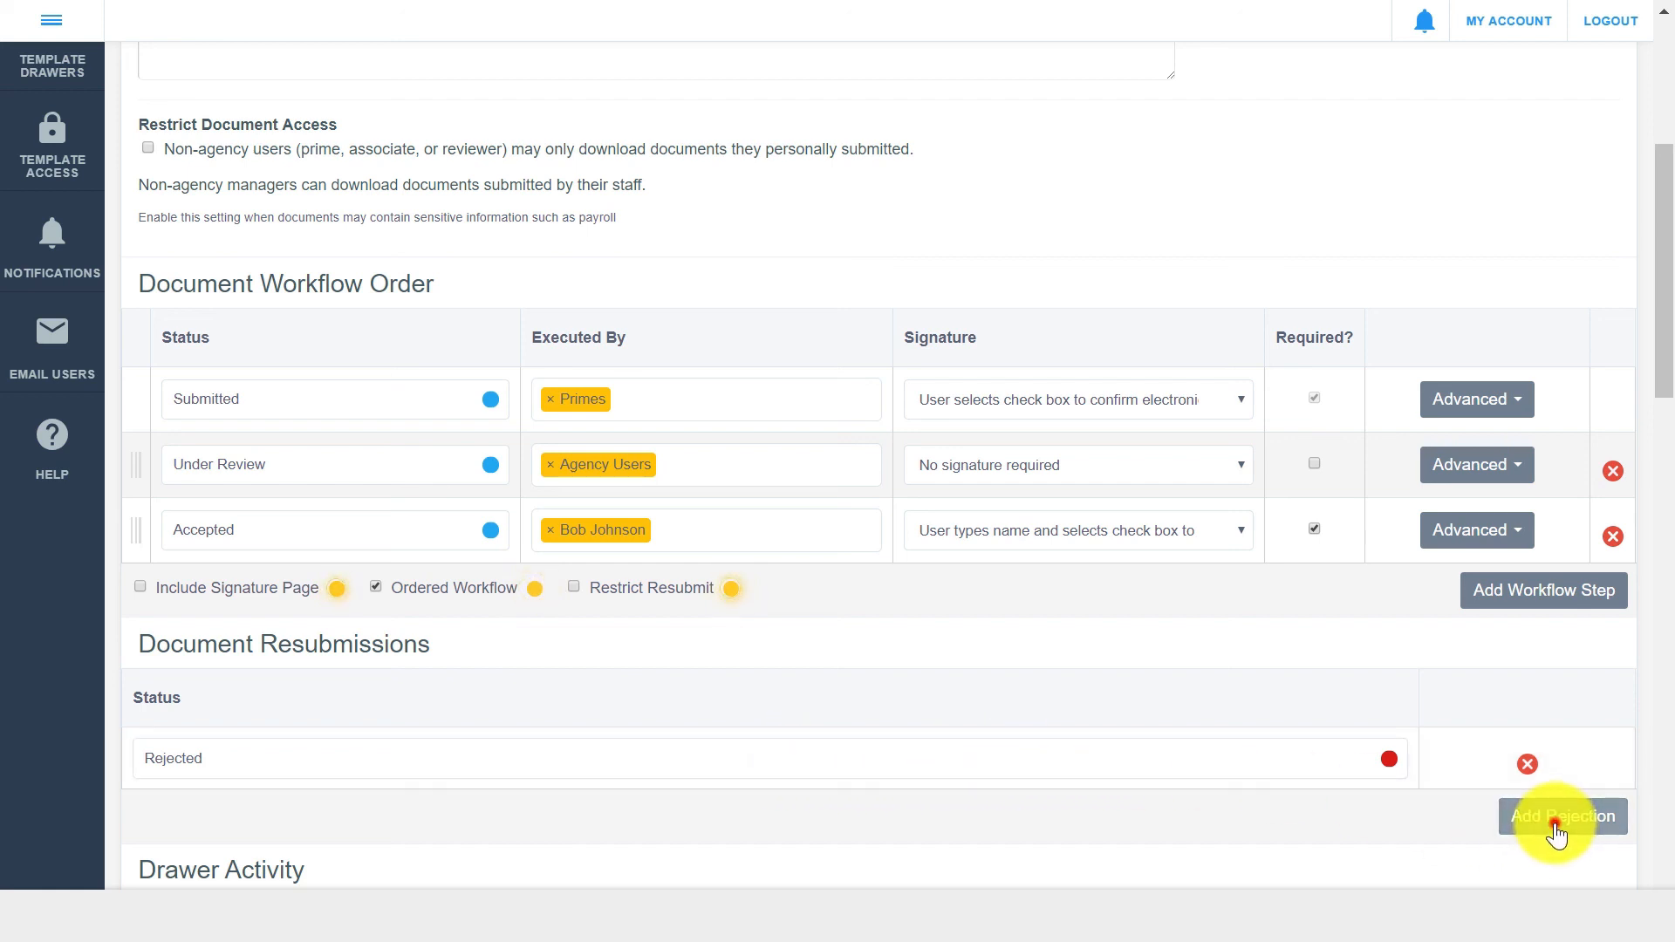
click(1553, 824)
click(1270, 822)
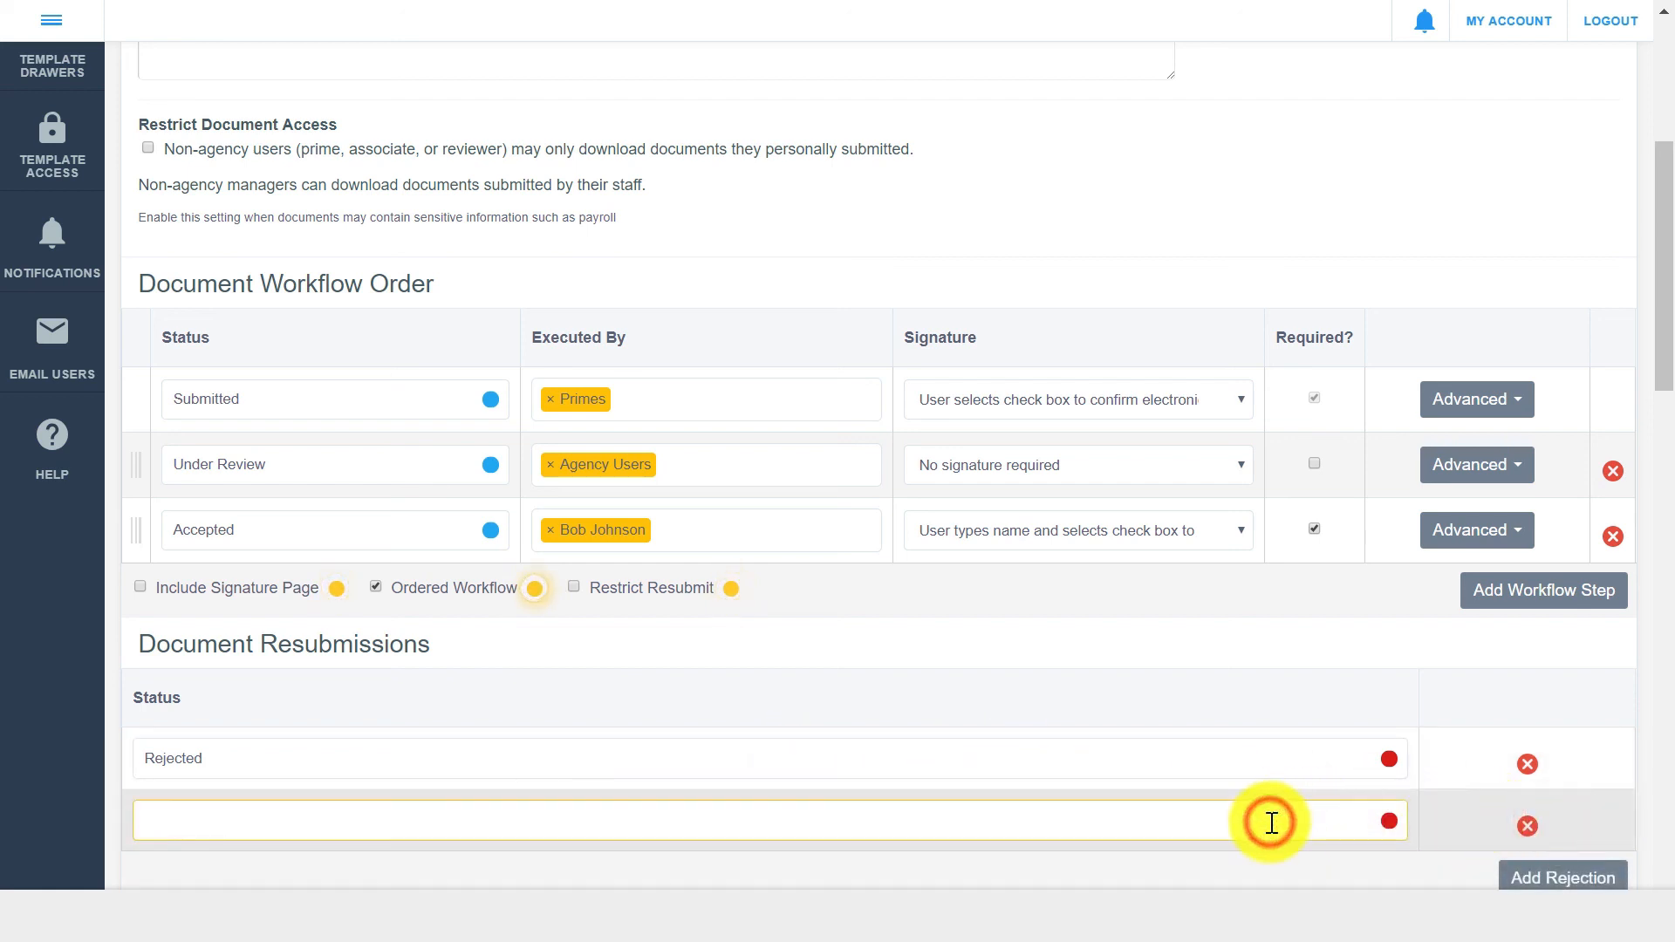
text(Amend and Resubmit)
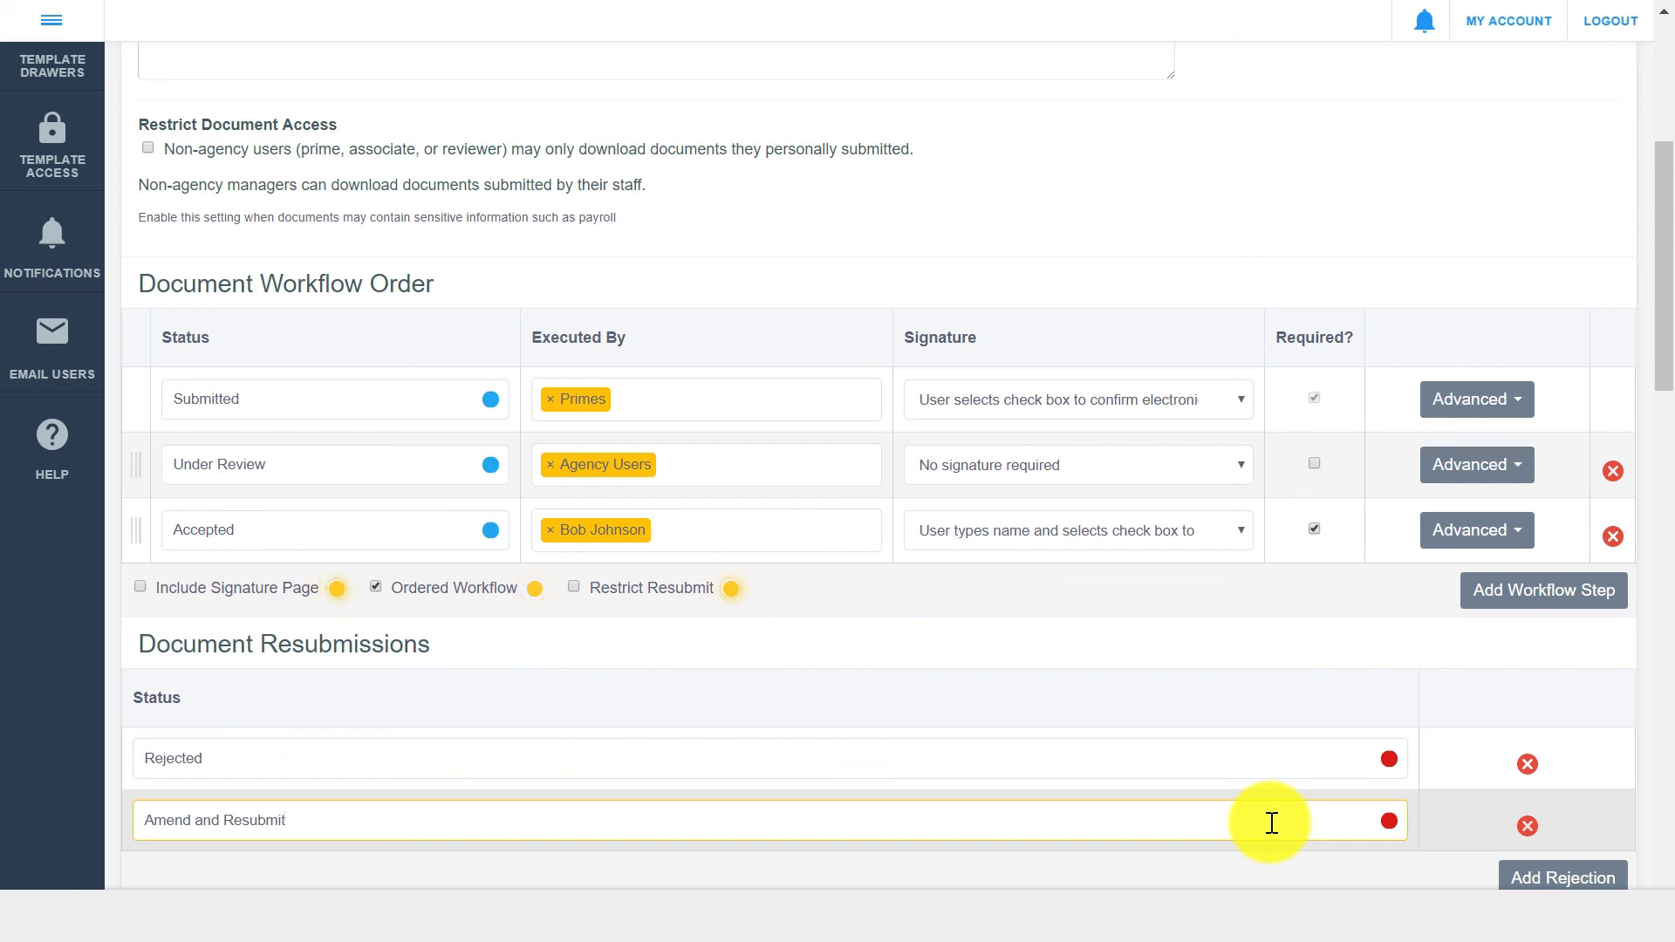
Review the drawer activity and save the changes to the Submittals drawer
scroll(1270, 822, down, 3)
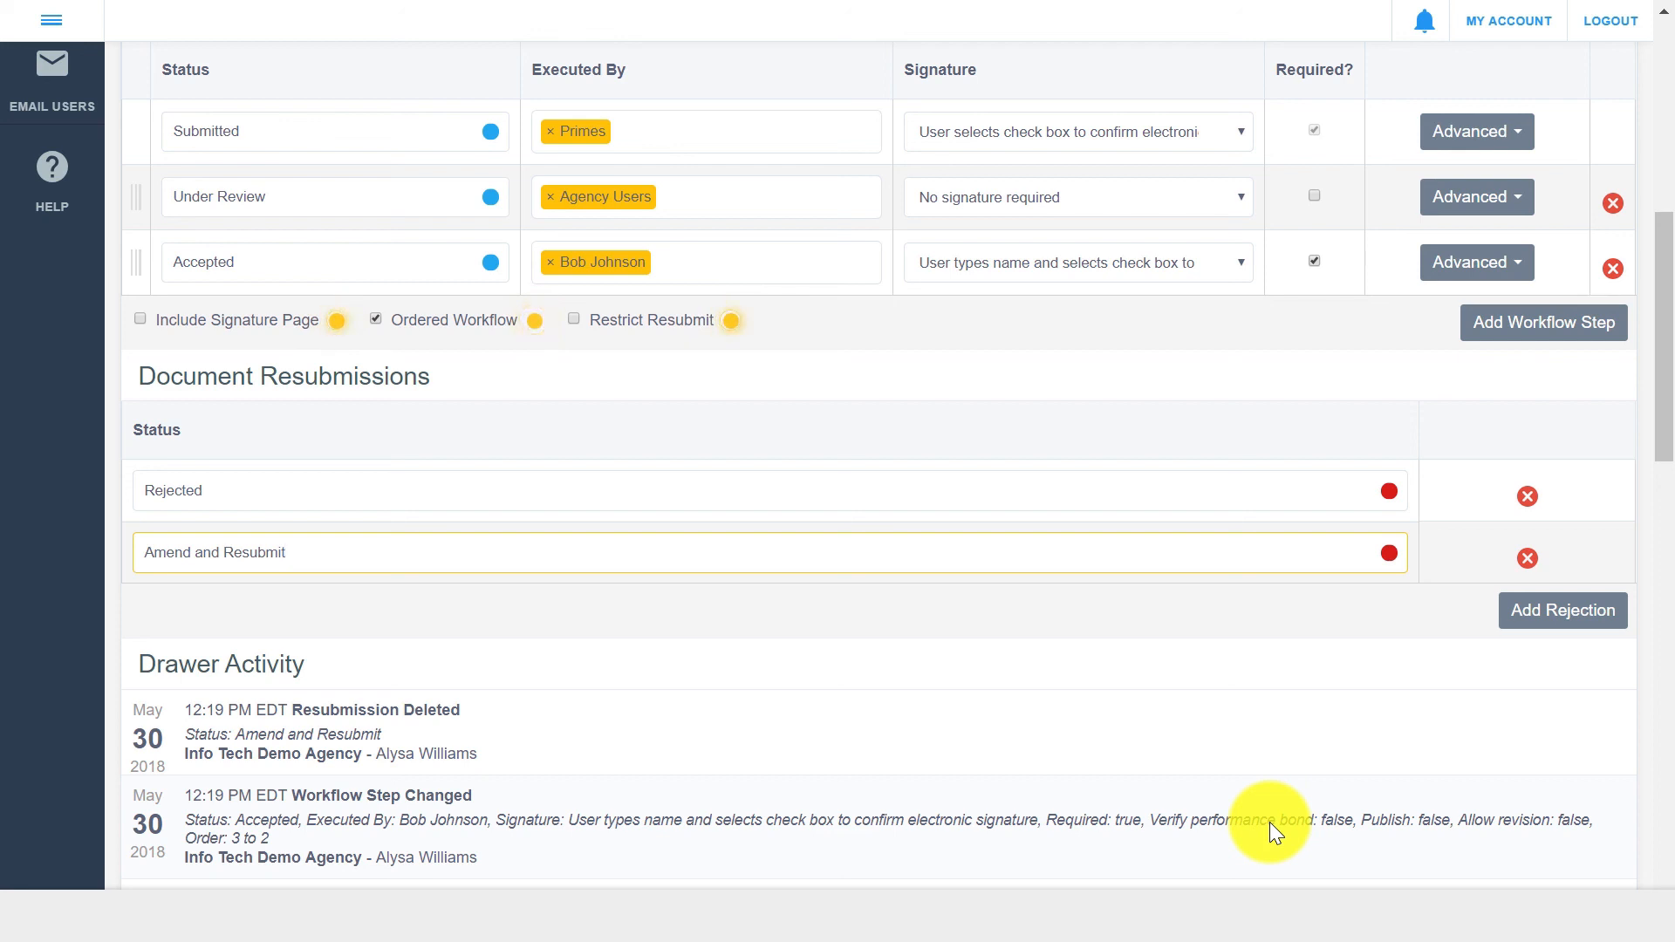
scroll(1269, 822, up, 8)
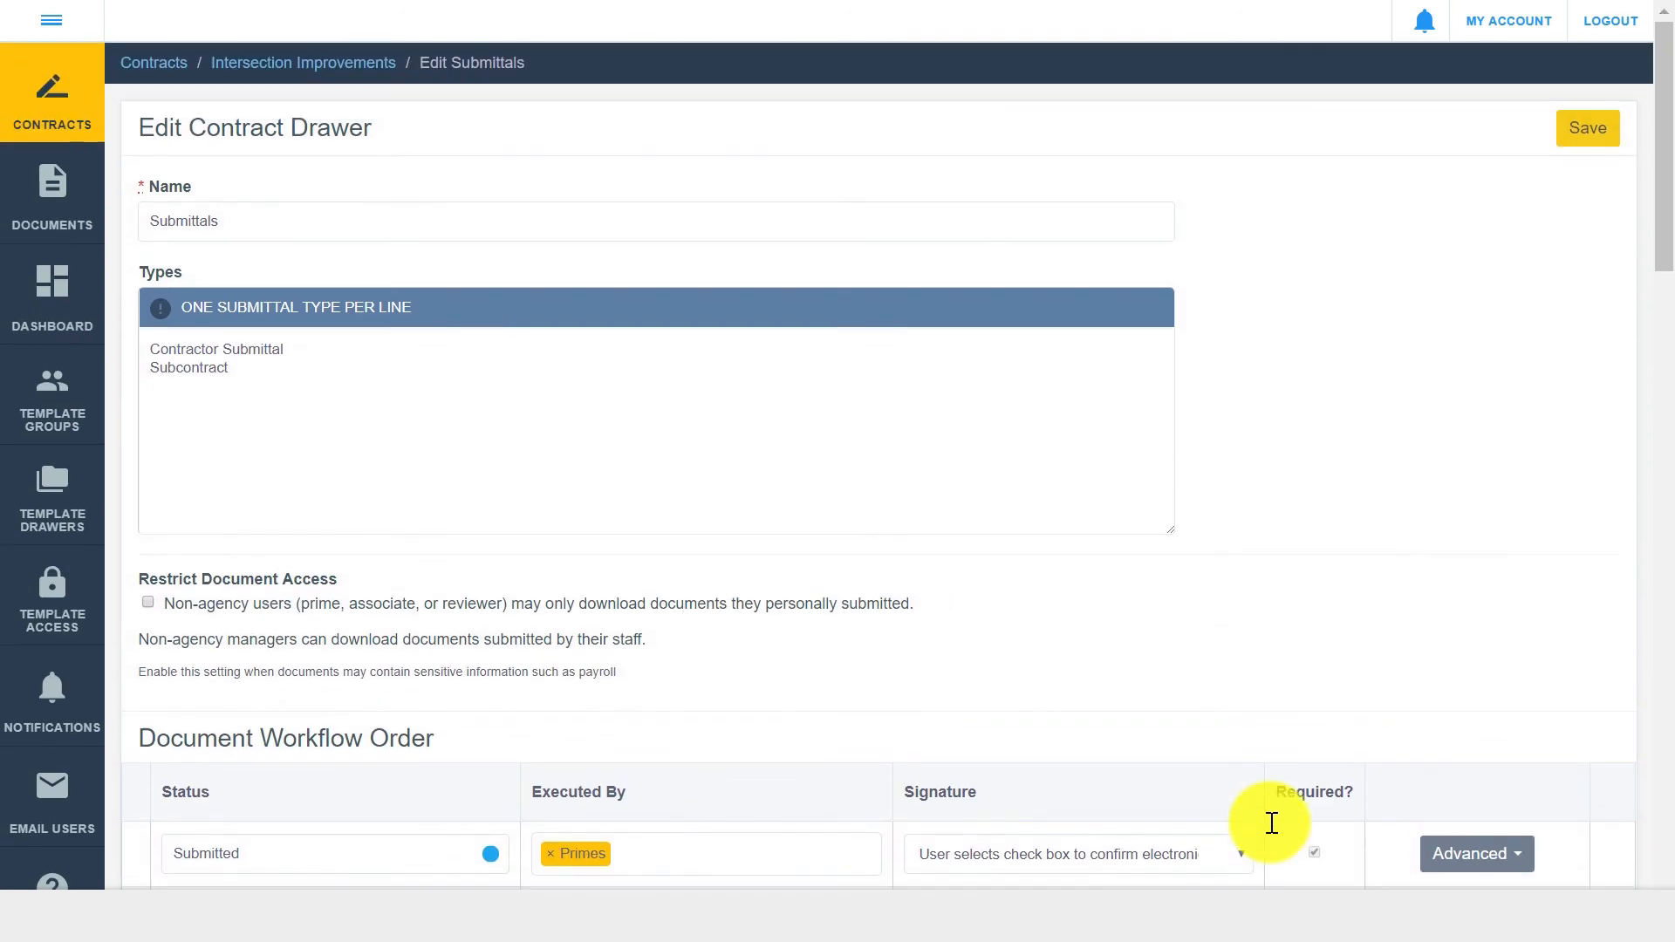
click(1581, 144)
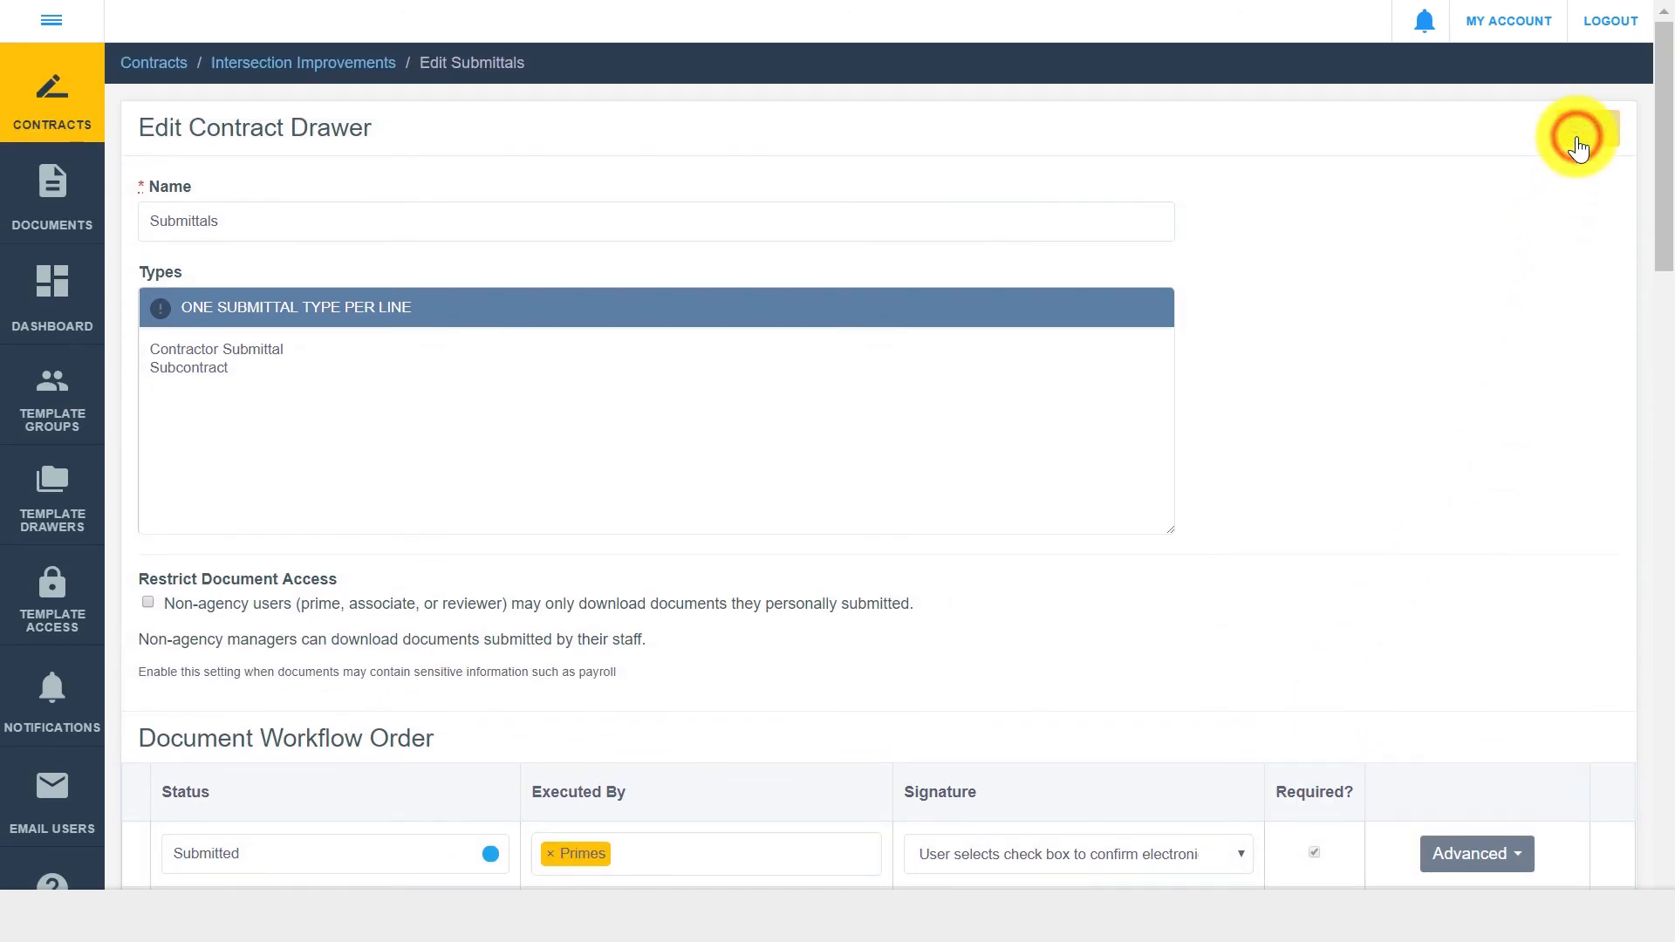